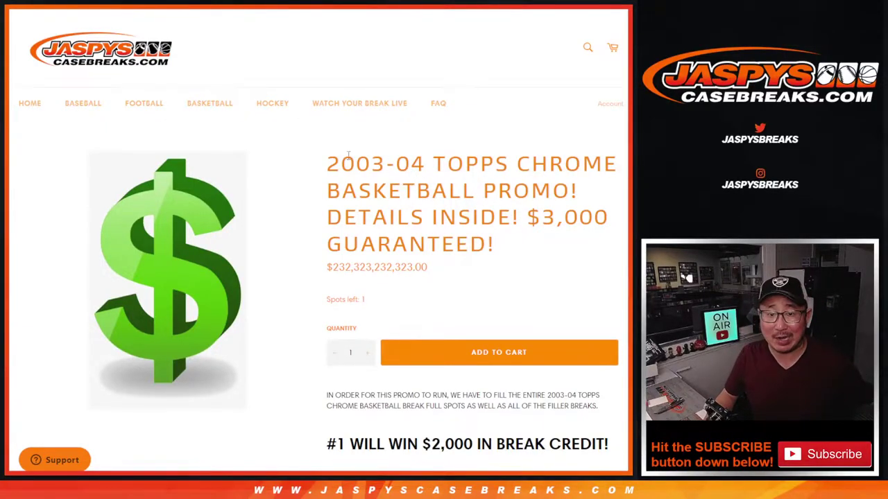
- Highlight the promo title's first line and the words BASKETBALL and PROMO
drag(329, 158, 589, 178)
drag(474, 190, 326, 190)
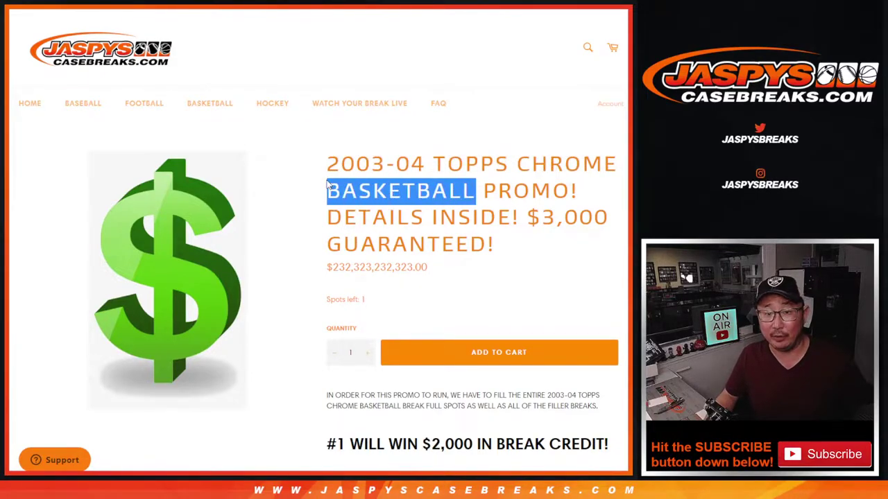
click(336, 165)
double_click(496, 195)
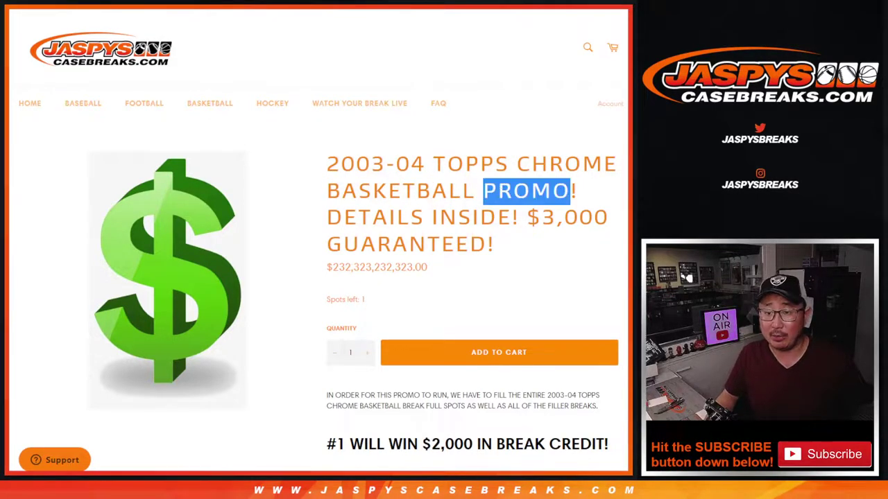
click(477, 229)
- Highlight the full-spots entry rule and the Optic and Mosaic break spot numbers
scroll(477, 231, down, 5)
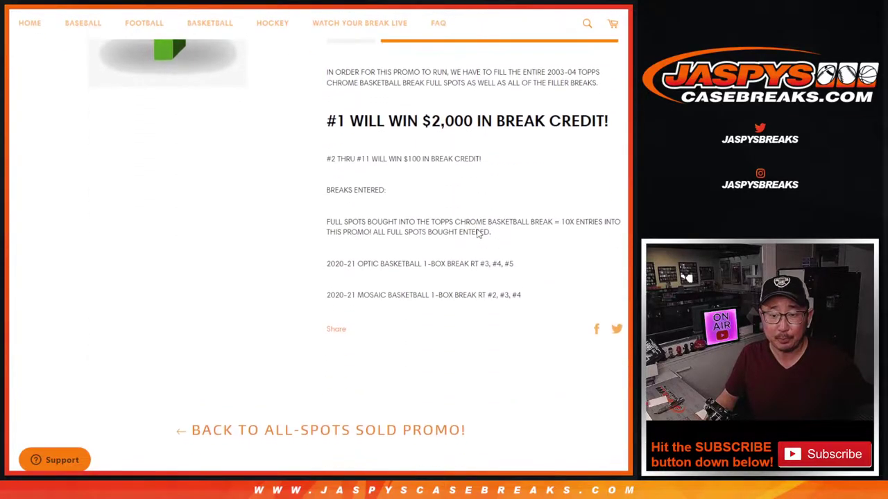
drag(364, 222, 580, 224)
click(531, 239)
click(566, 236)
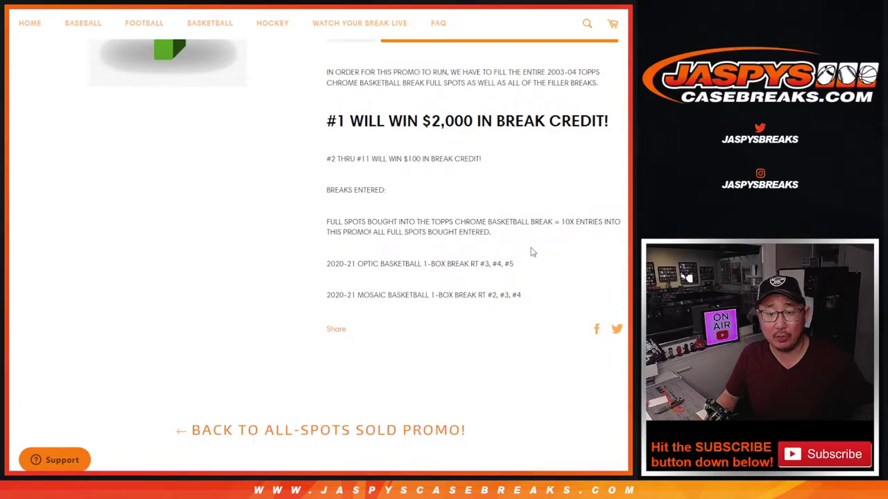
drag(414, 265, 522, 277)
drag(454, 296, 542, 298)
click(503, 269)
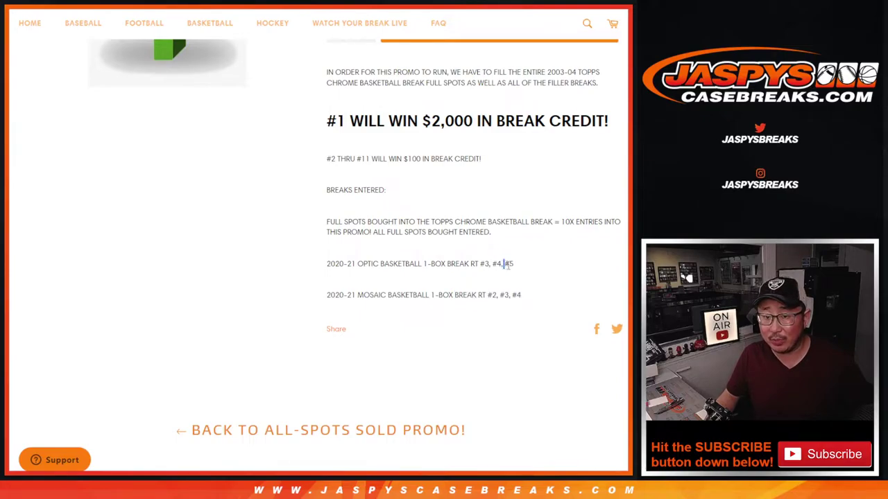
drag(504, 264, 531, 268)
click(531, 268)
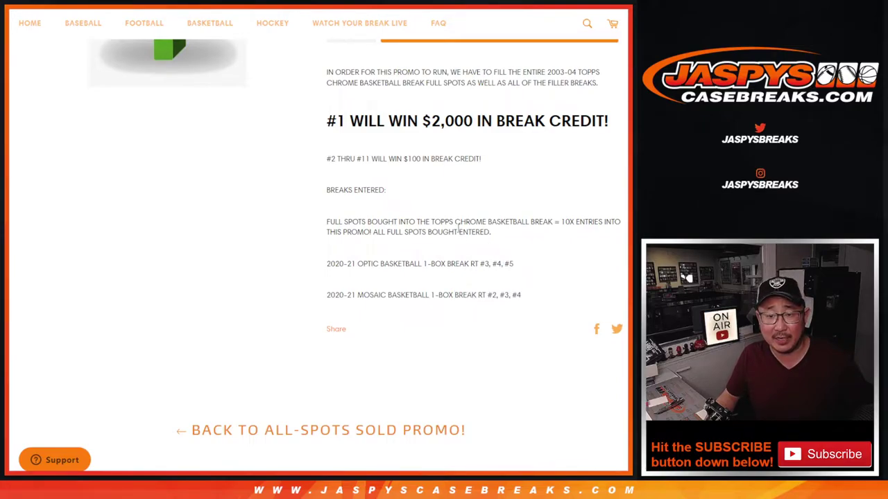
drag(470, 223, 490, 233)
click(490, 233)
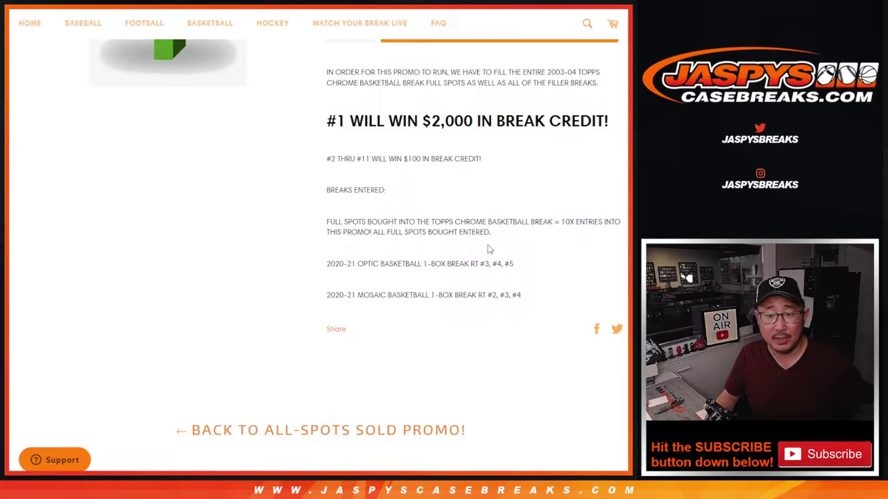
drag(326, 294, 465, 311)
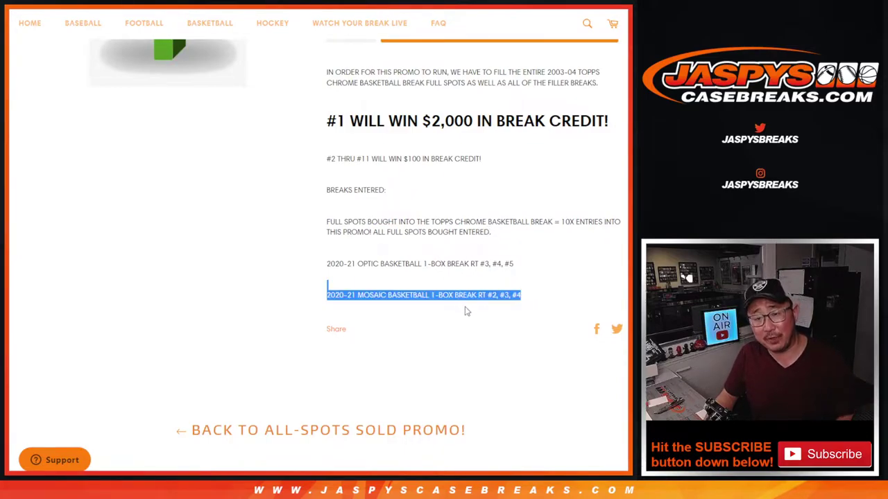
click(466, 311)
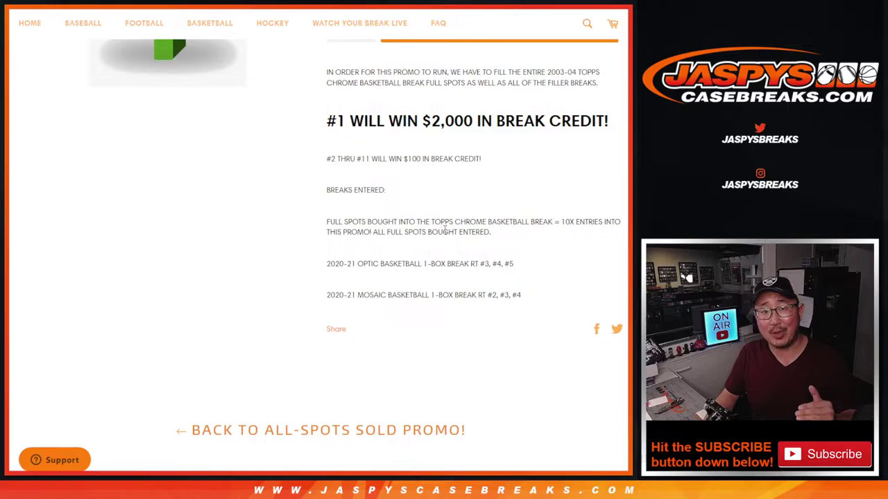
- Highlight the #2 thru #11 $100 prize line and the #1 $2,000 prize line
drag(328, 155, 489, 167)
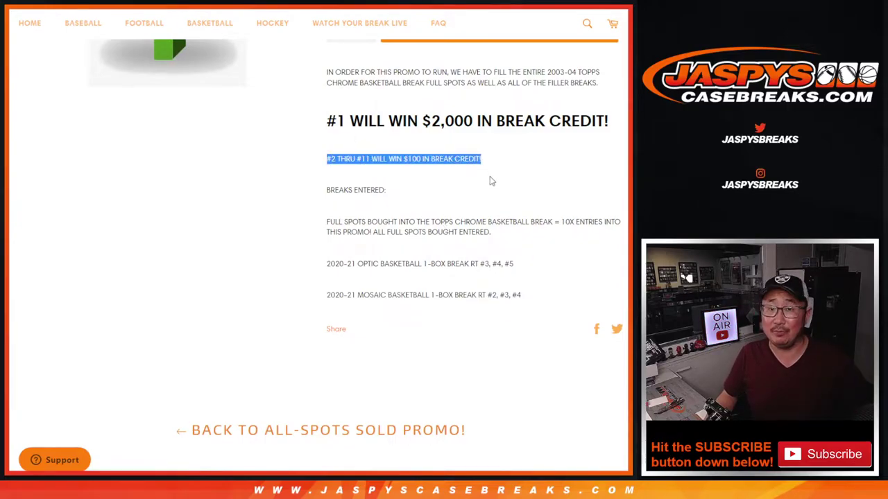
click(425, 186)
drag(328, 161, 497, 168)
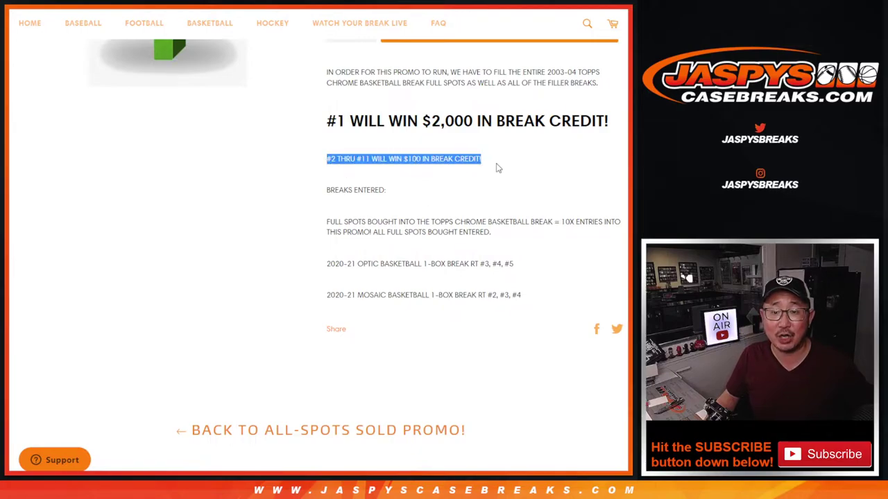
click(497, 170)
scroll(504, 194, up, 3)
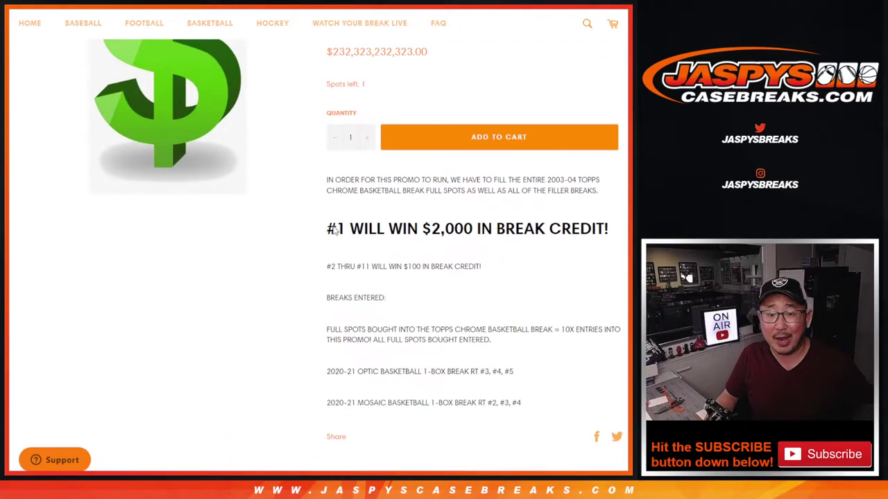
drag(334, 231, 615, 218)
click(522, 250)
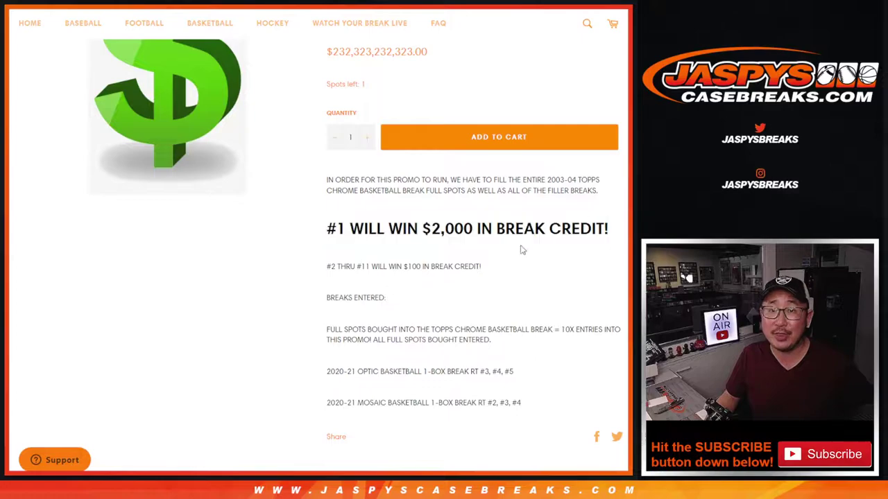
scroll(516, 260, up, 5)
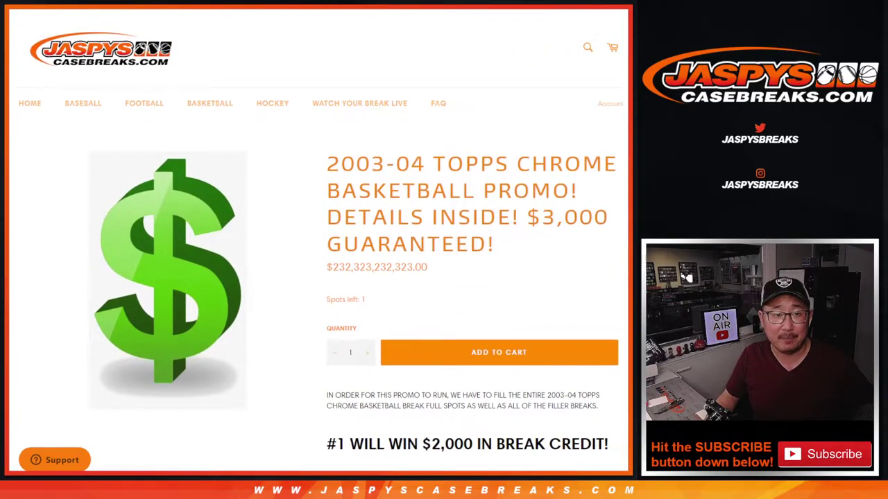
- Go to the JASPY SHOW NOTES spreadsheet's 03-04 chrome promo sheet after glancing at SCHEDULE
key(ctrl+Tab)
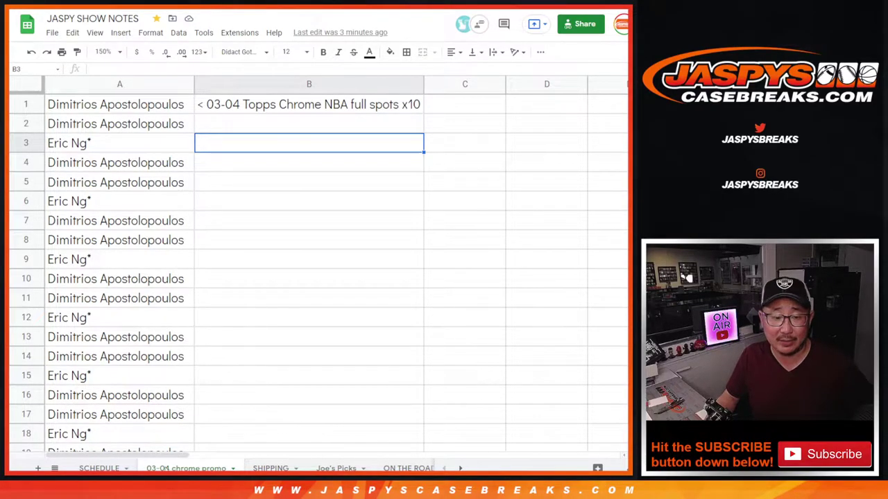
click(99, 468)
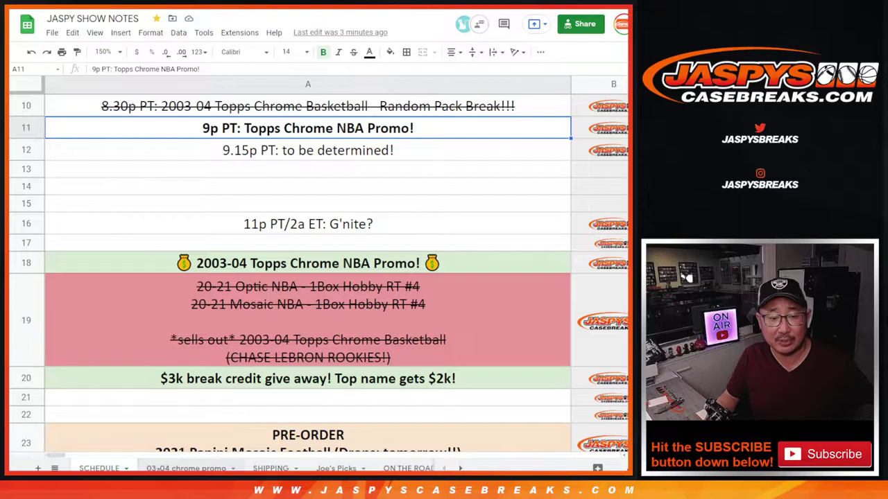
click(160, 468)
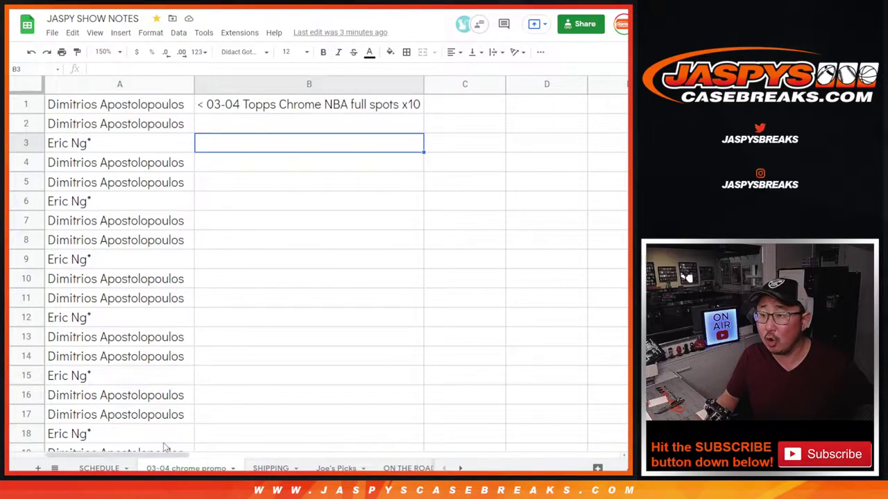
- Count the entrant names in blocks of 30, covering A1 through A60
click(159, 105)
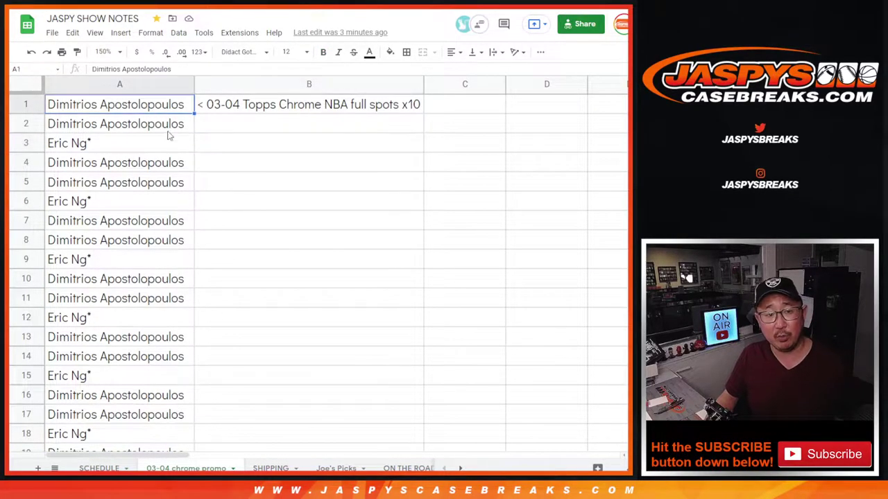
scroll(217, 294, down, 6)
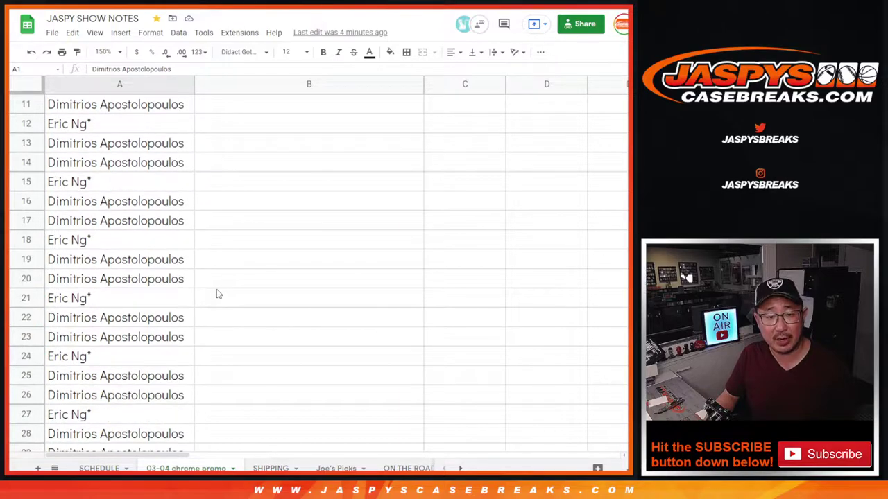
shift+click(142, 324)
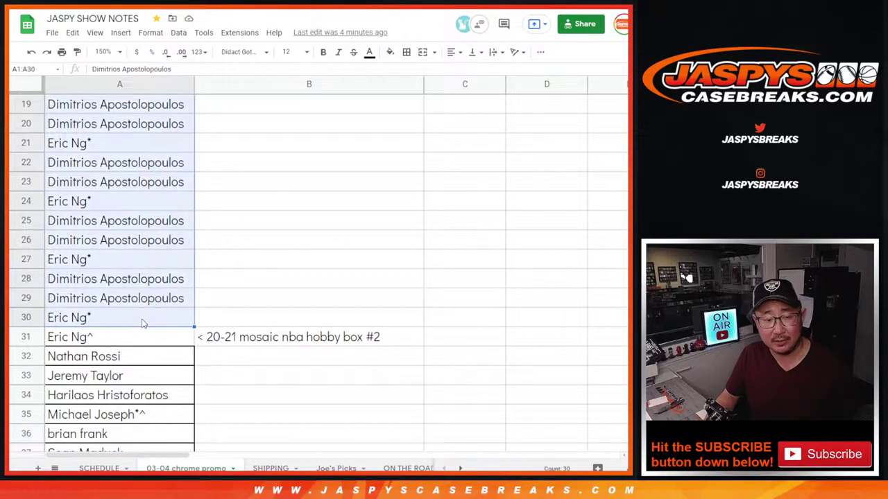
scroll(204, 308, down, 15)
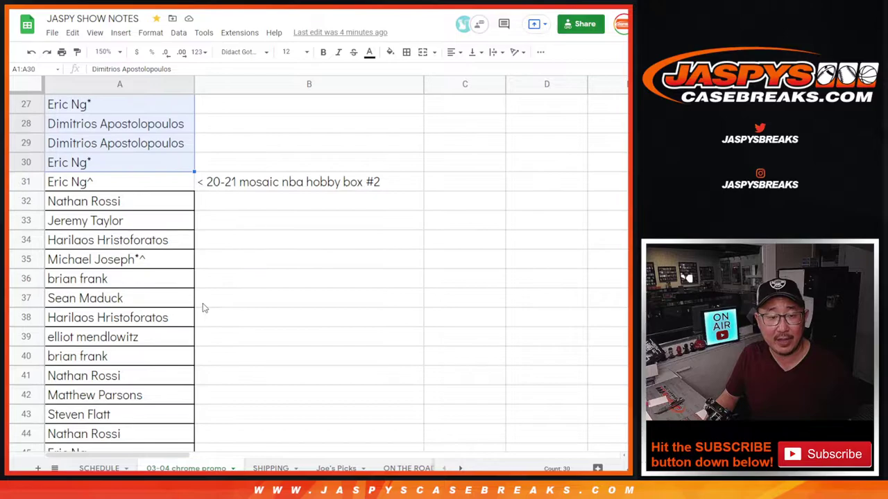
scroll(202, 308, down, 17)
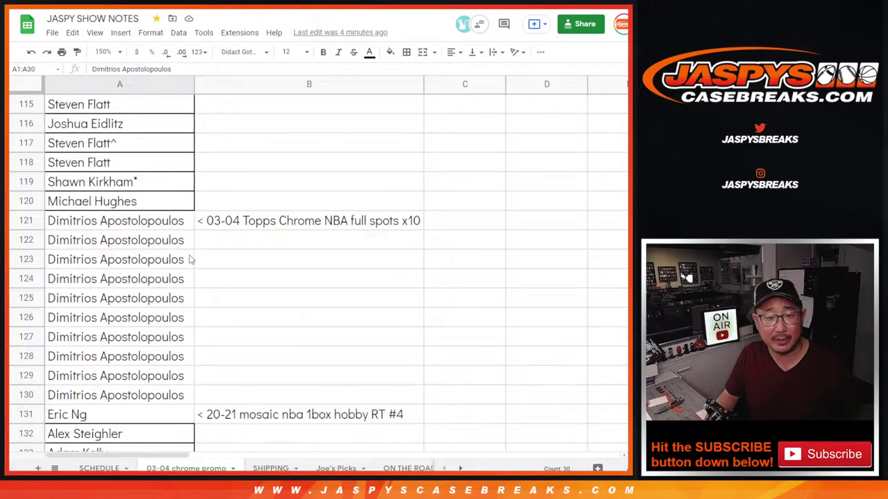
click(179, 230)
shift+click(171, 395)
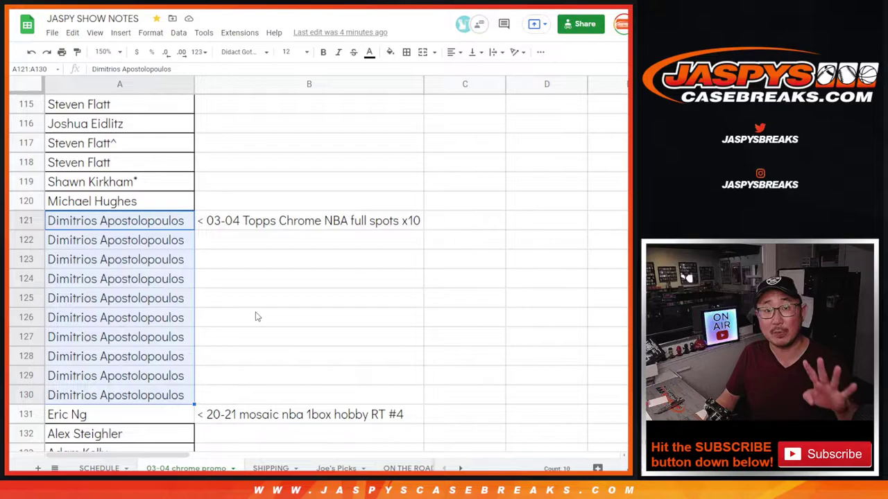
scroll(256, 317, up, 1)
scroll(256, 317, up, 19)
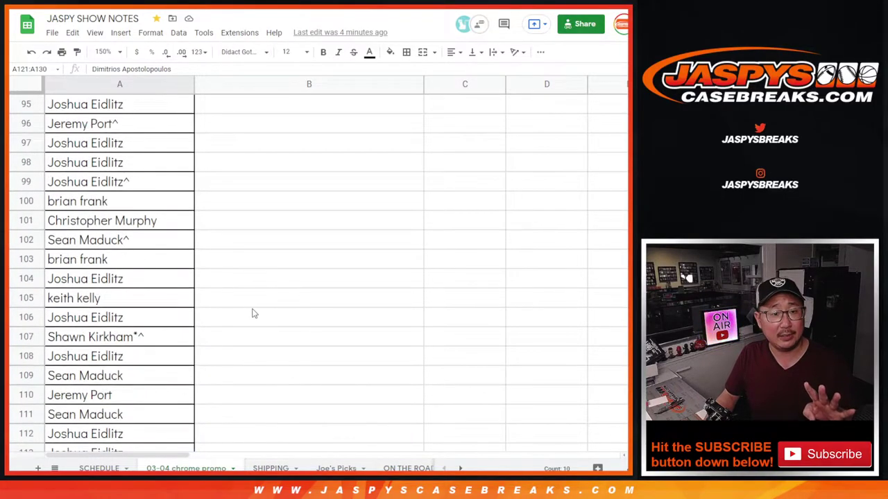
scroll(254, 314, up, 11)
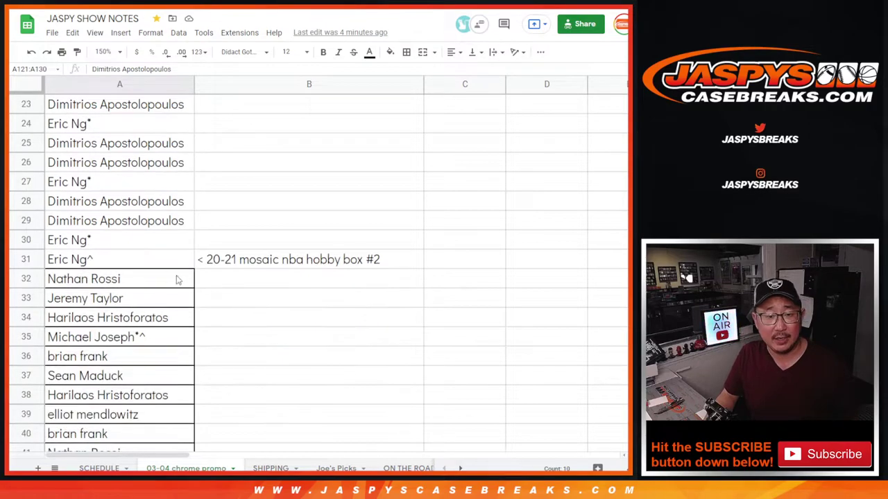
click(177, 279)
click(175, 267)
scroll(207, 302, down, 9)
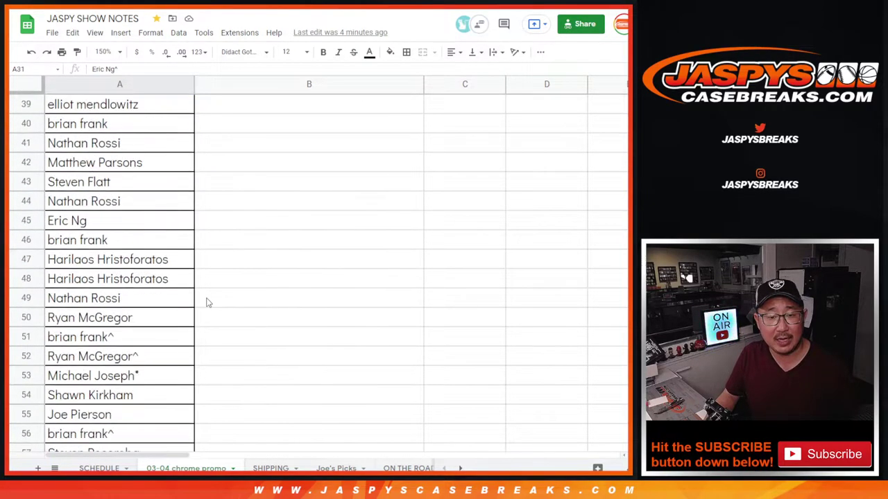
shift+click(183, 313)
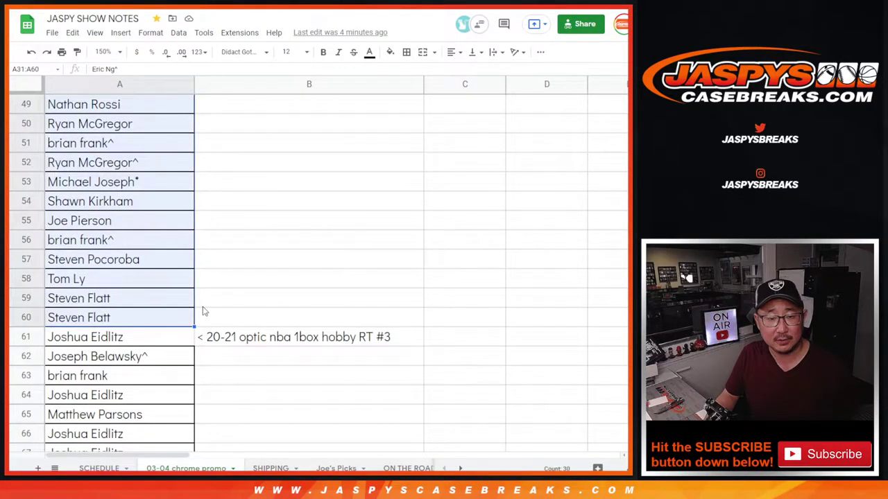
- Keep counting names in blocks of 30 from A61 down to the last entry, A190
click(175, 335)
scroll(176, 332, down, 9)
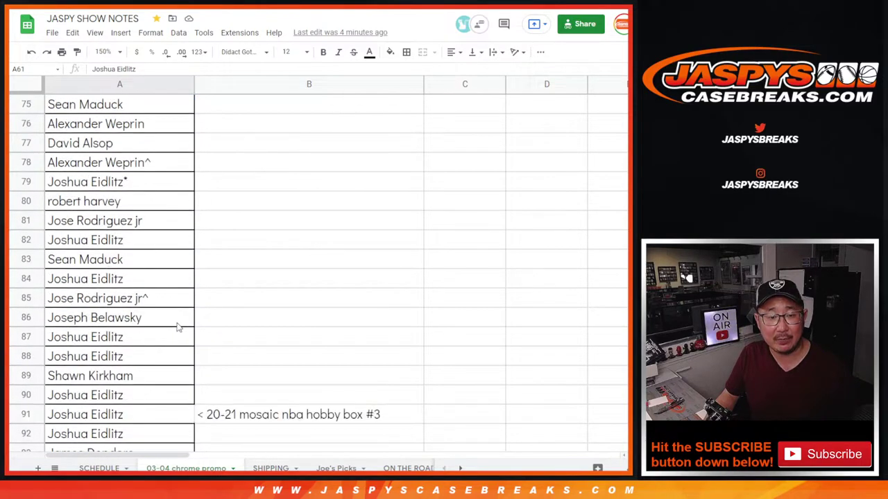
scroll(177, 327, down, 1)
shift+click(174, 337)
click(184, 337)
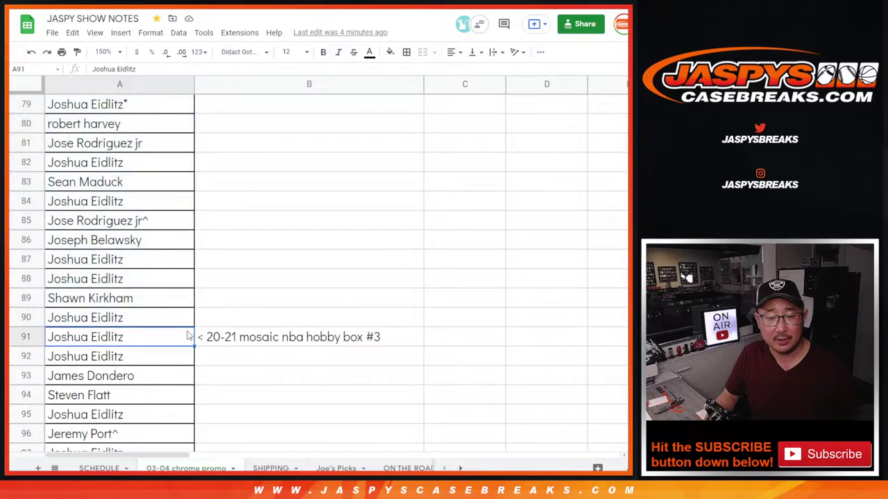
scroll(187, 336, down, 4)
scroll(189, 343, down, 4)
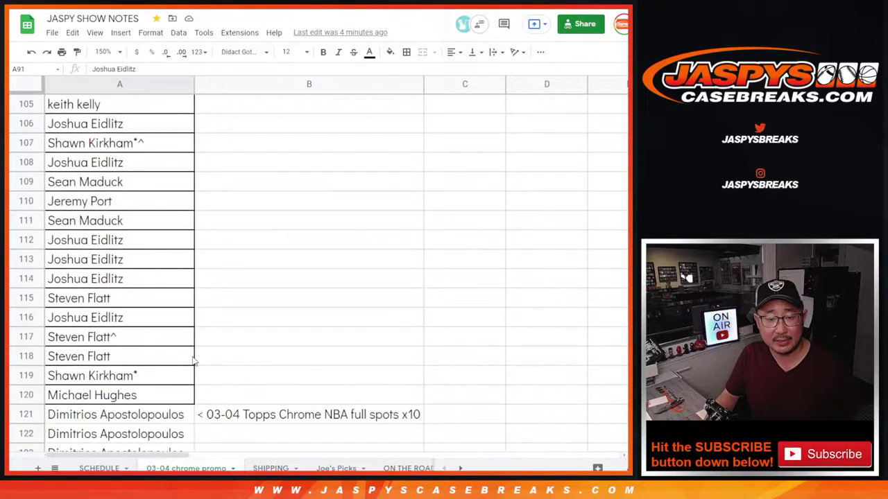
shift+click(172, 397)
scroll(217, 358, down, 6)
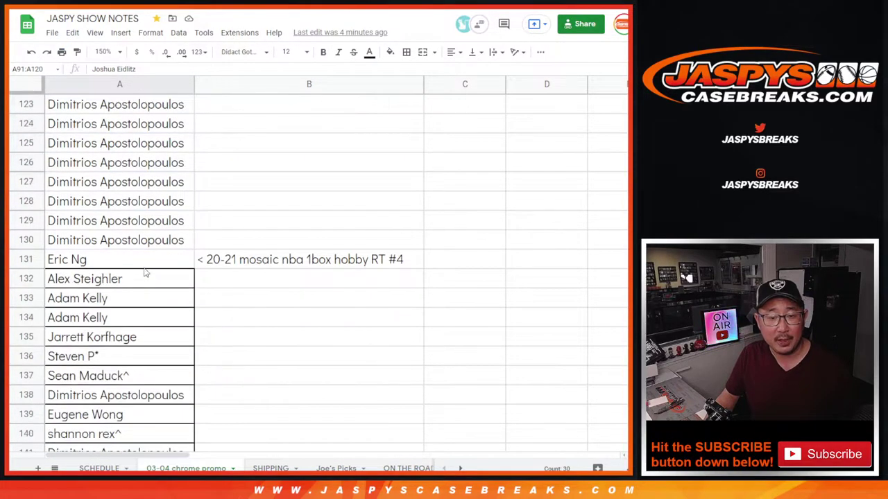
click(146, 268)
scroll(174, 297, down, 9)
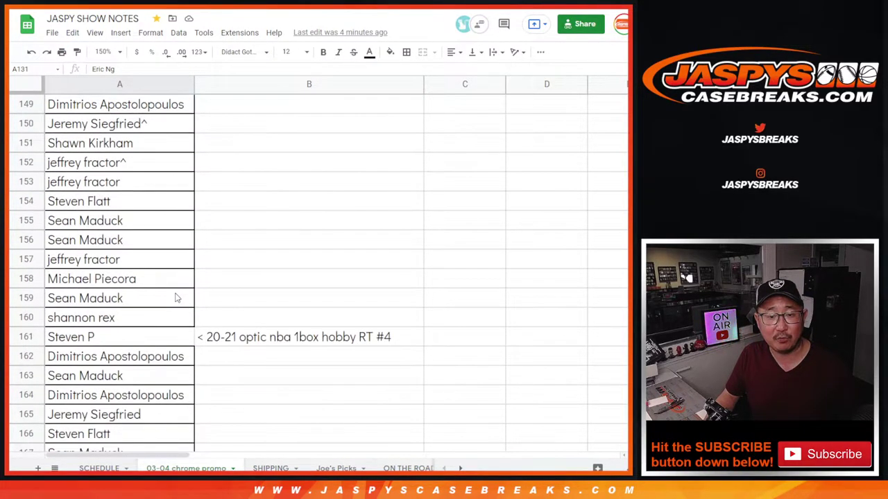
shift+click(158, 317)
scroll(186, 316, down, 1)
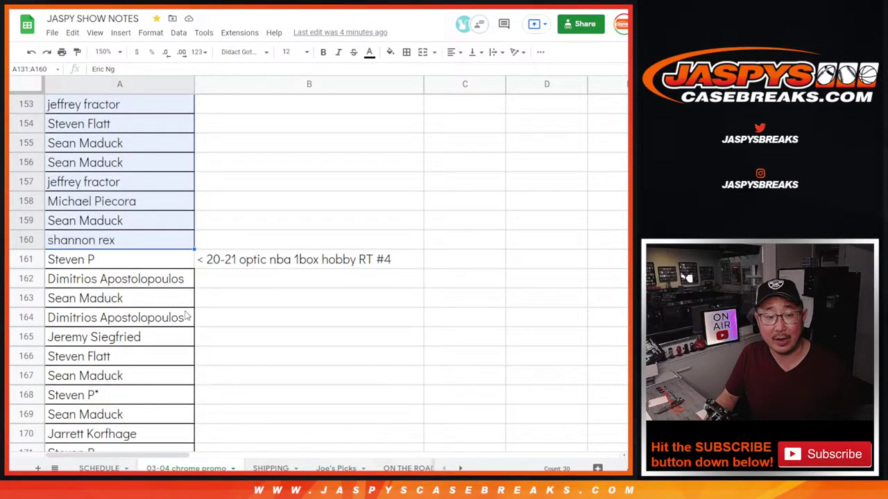
click(173, 264)
scroll(186, 277, down, 9)
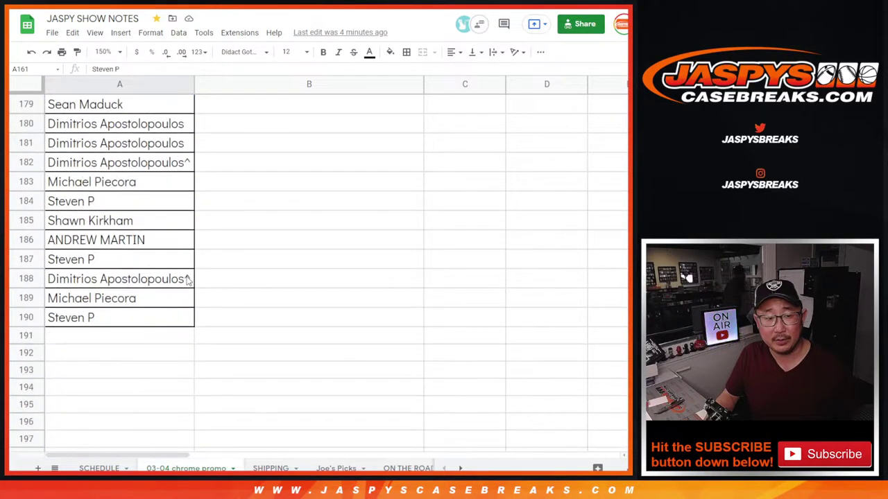
scroll(186, 278, down, 1)
click(31, 243)
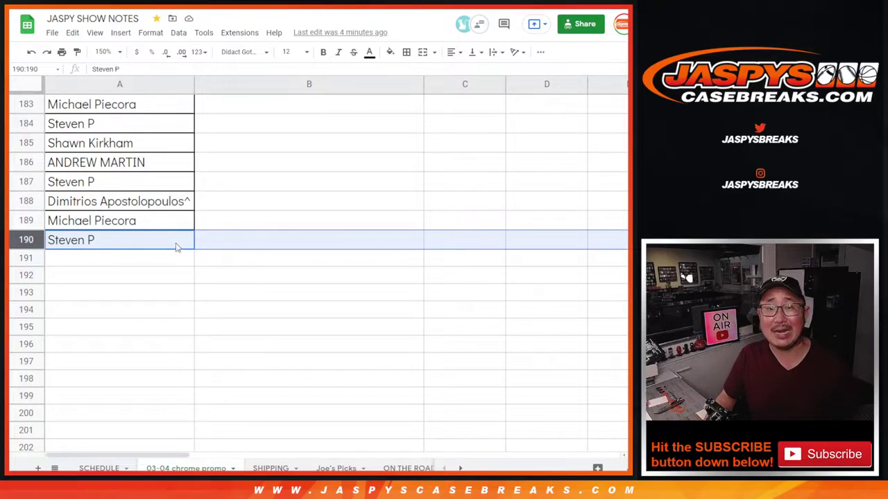
click(150, 240)
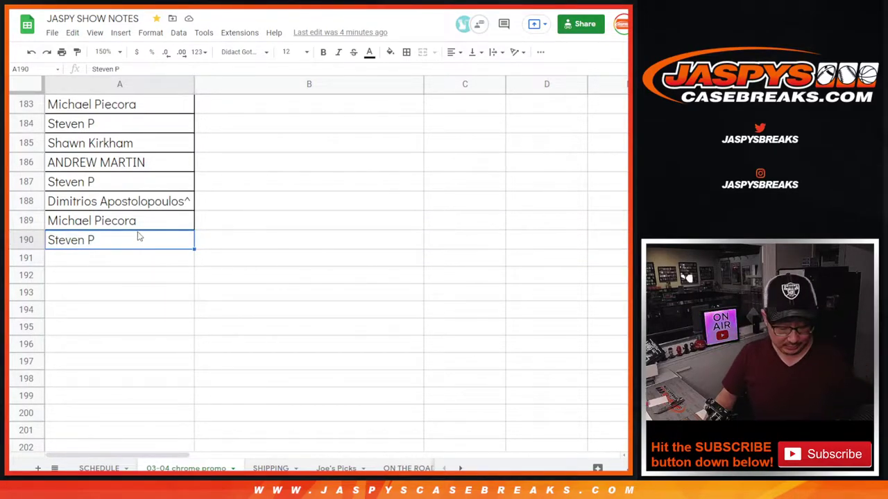
- Copy all 190 entrant names in A1:A190 and go to the RANDOM.ORG tab
key(ctrl+Home)
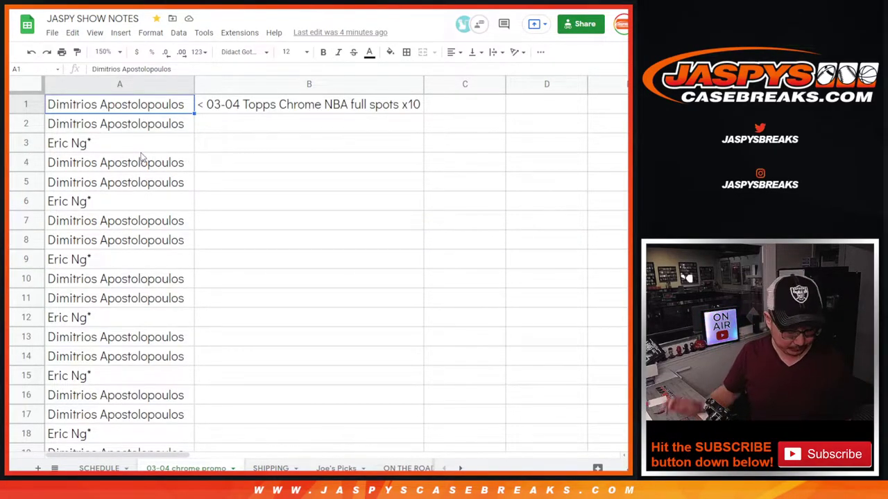
key(ctrl+shift+Down)
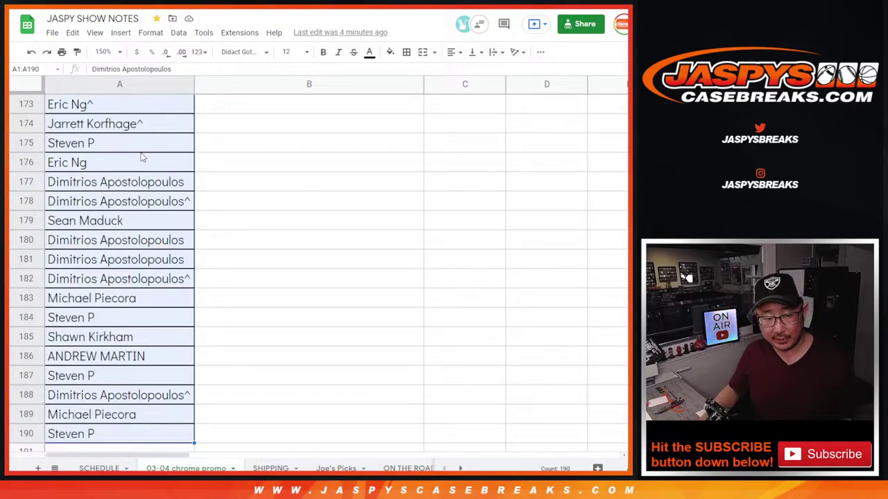
key(ctrl+c)
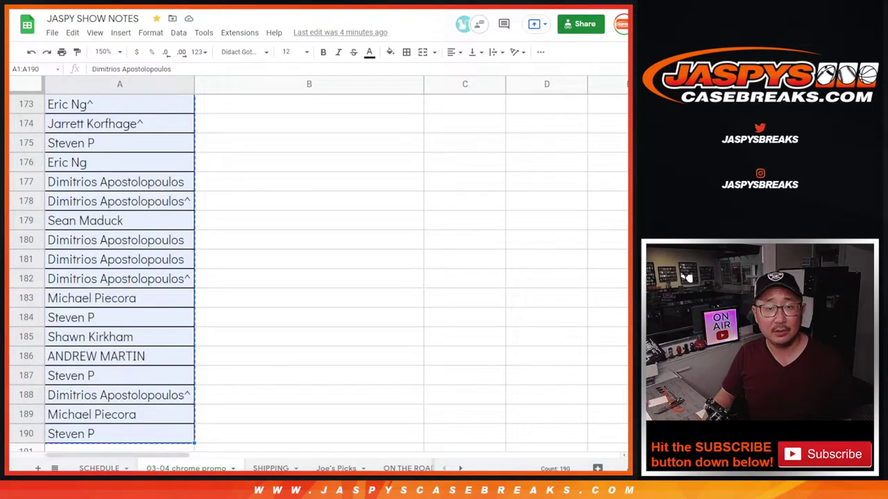
key(ctrl+Tab)
key(ctrl+Tab)
- Paste the 190 entrant names into the List Randomizer box and scroll through to check them
click(351, 343)
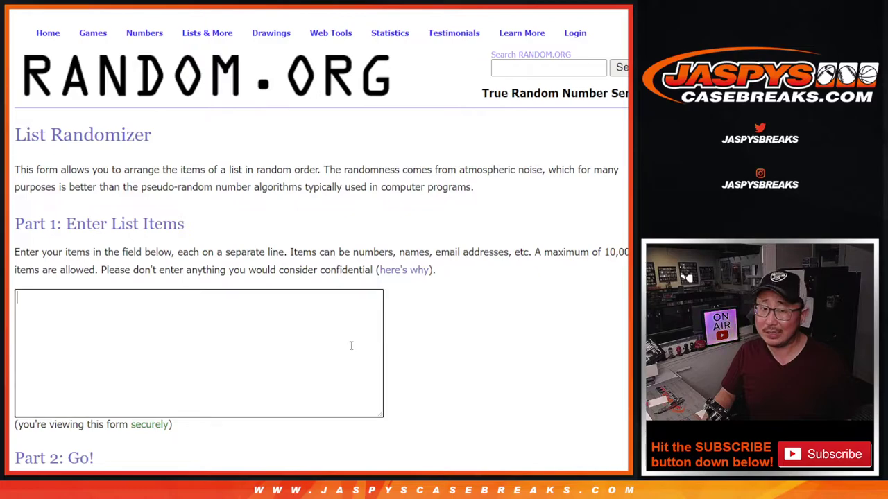
key(ctrl+v)
scroll(439, 317, down, 2)
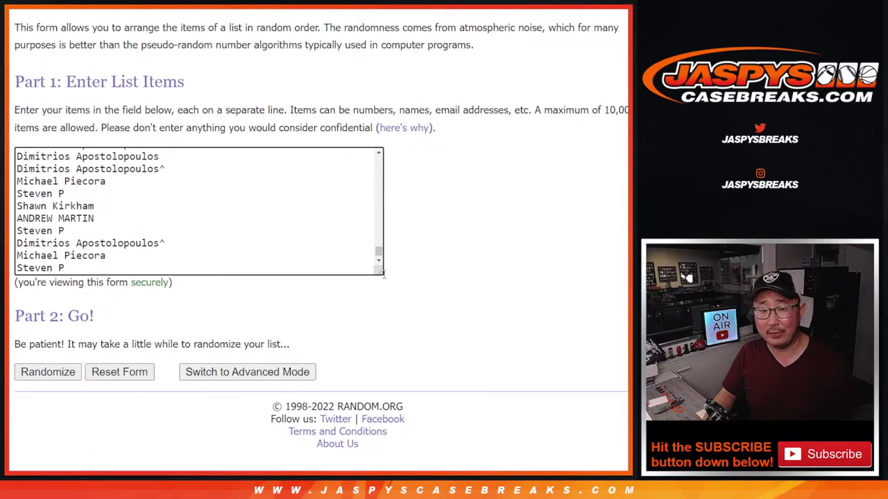
drag(377, 270, 381, 408)
scroll(343, 334, up, 5)
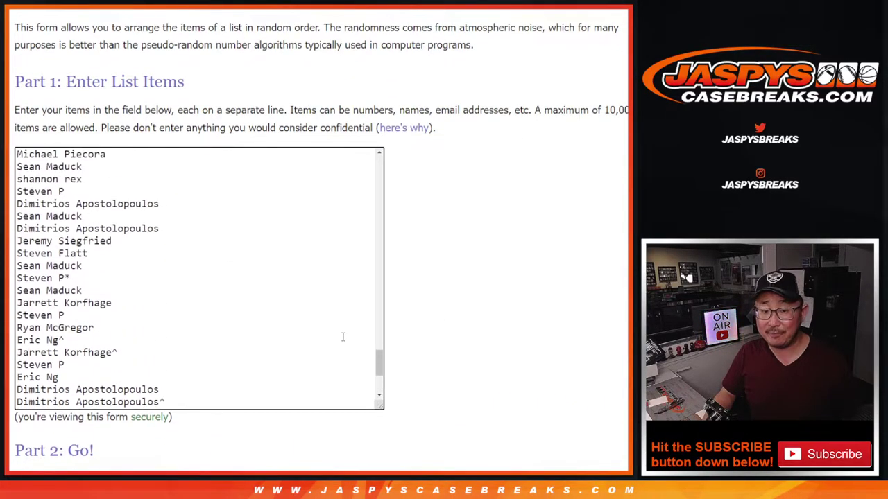
scroll(342, 335, up, 15)
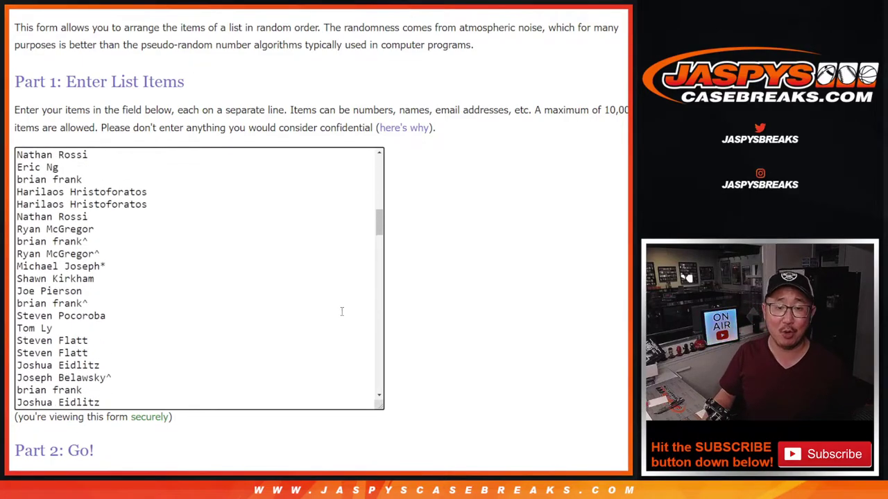
scroll(343, 309, up, 2)
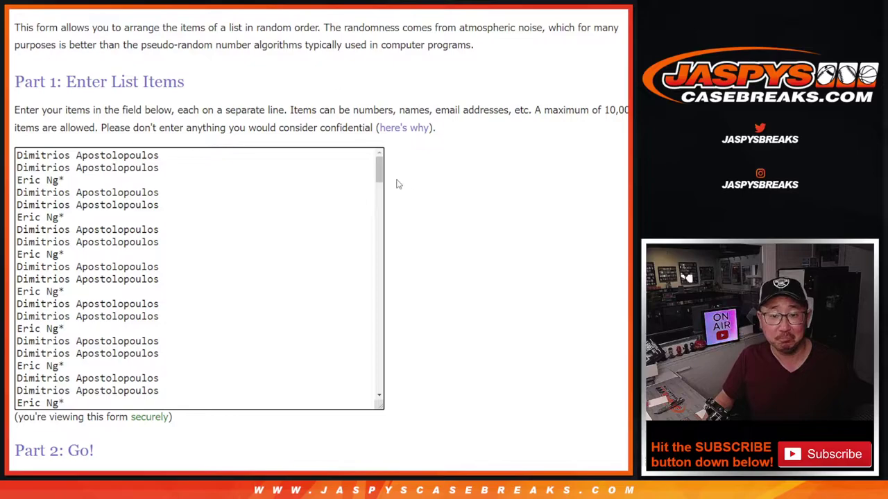
mouse_move(380, 173)
mouse_down()
mouse_move(406, 279)
mouse_move(414, 384)
mouse_move(378, 316)
mouse_move(378, 160)
mouse_up()
- Zoom the promo sheet to 125%, then roll two dice, getting 2 and 3
key(ctrl+Tab)
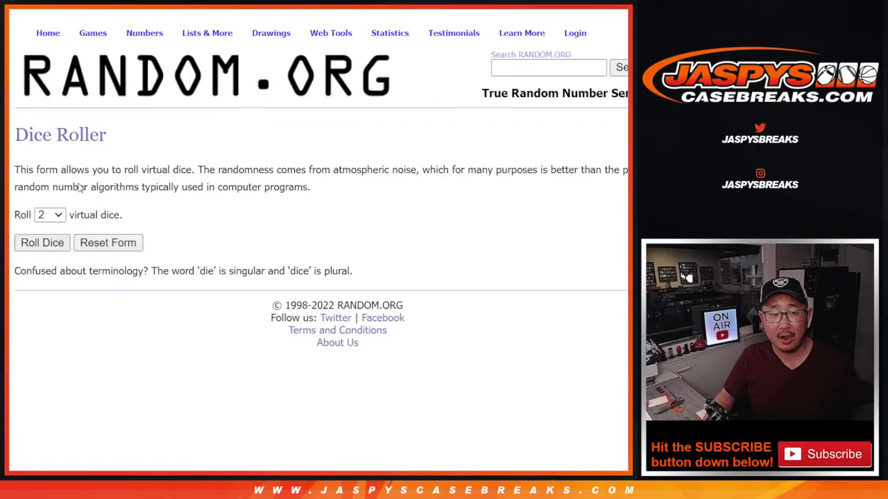
key(ctrl+Tab)
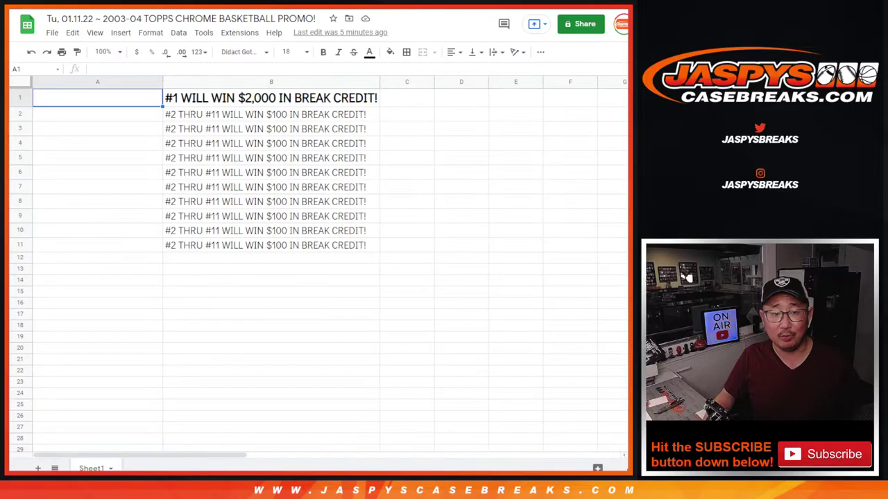
click(104, 53)
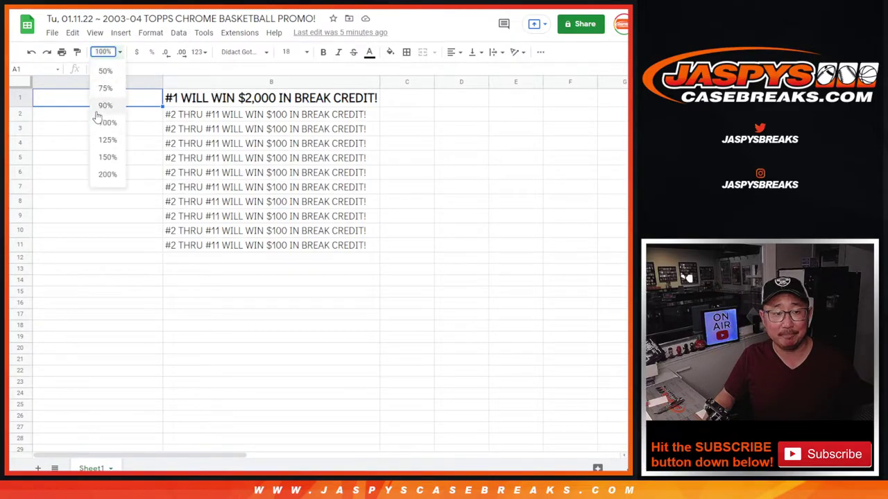
click(99, 139)
key(ctrl+Tab)
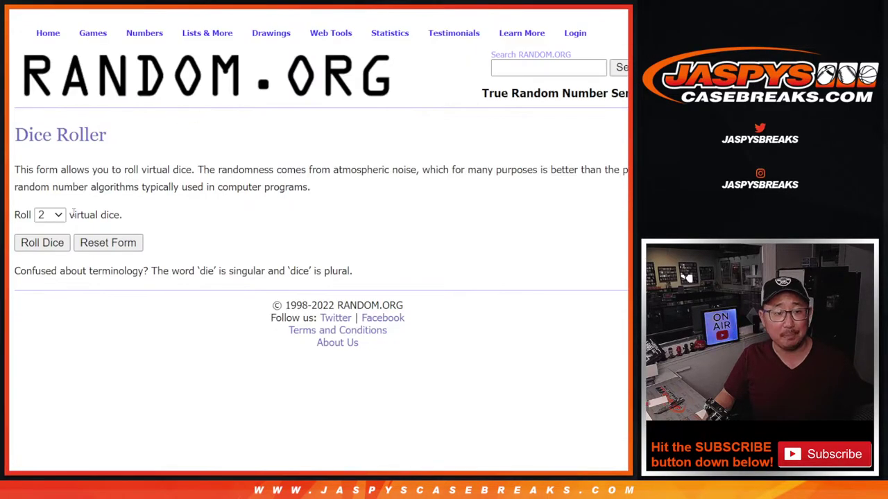
click(41, 244)
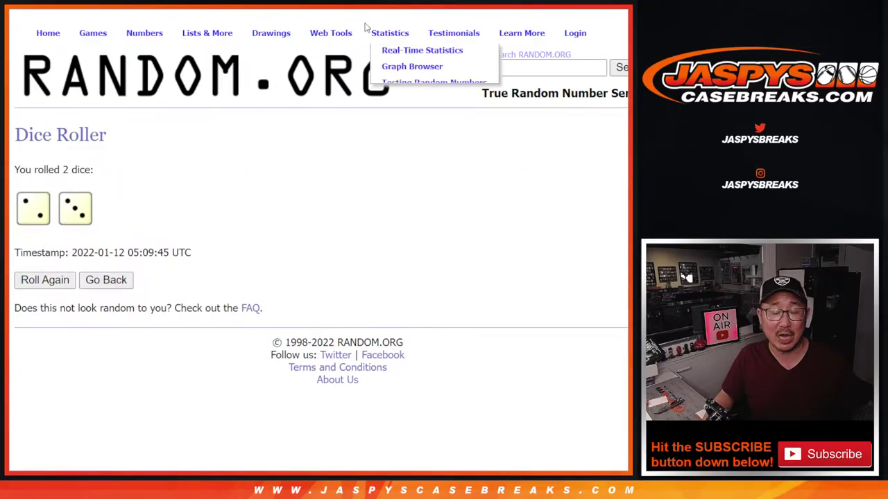
- Shuffle the entrant list five times in the List Randomizer to match the dice total of 5
key(ctrl+Tab)
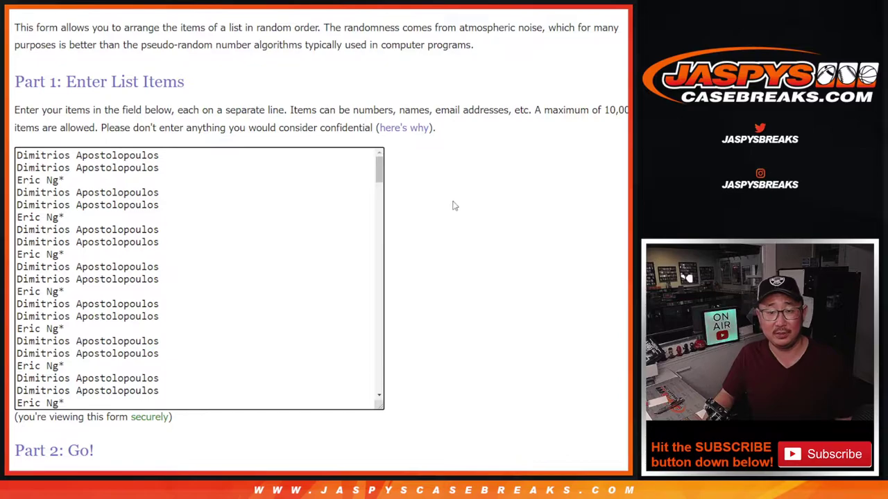
scroll(416, 236, down, 2)
click(25, 378)
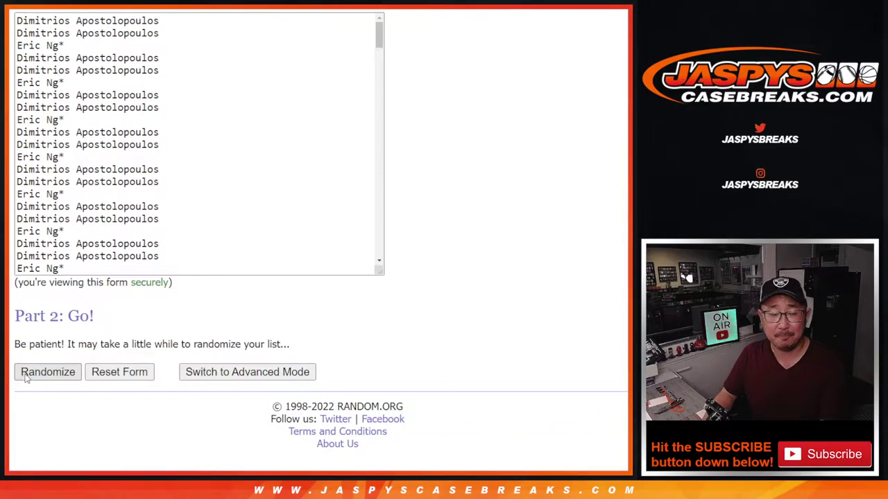
scroll(25, 378, down, 20)
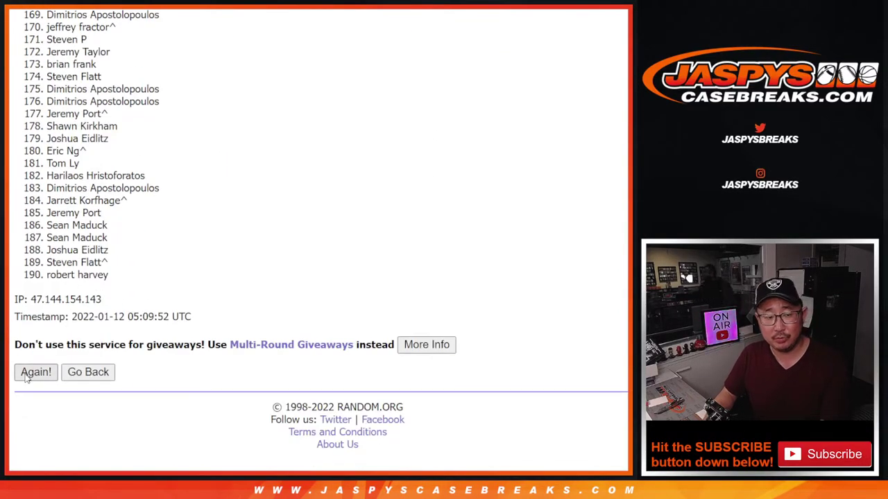
click(25, 375)
scroll(25, 375, down, 20)
click(27, 375)
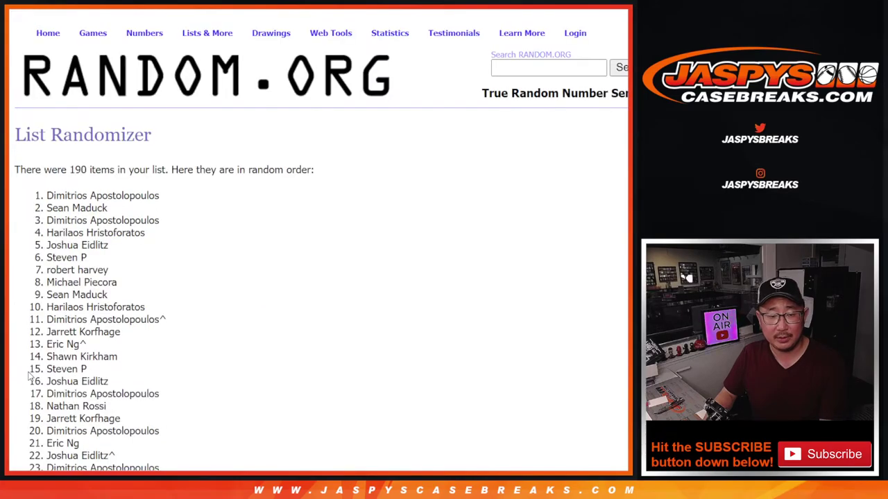
scroll(29, 377, down, 20)
click(28, 375)
scroll(29, 375, down, 20)
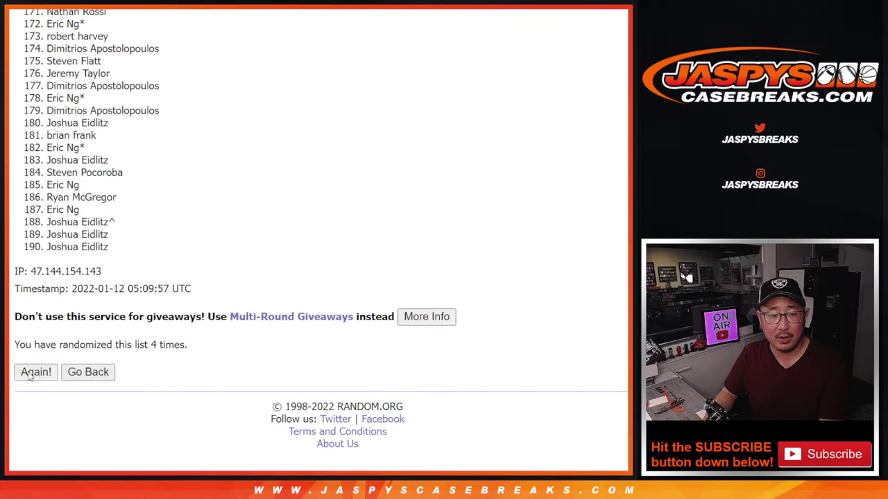
key(Return)
key(End)
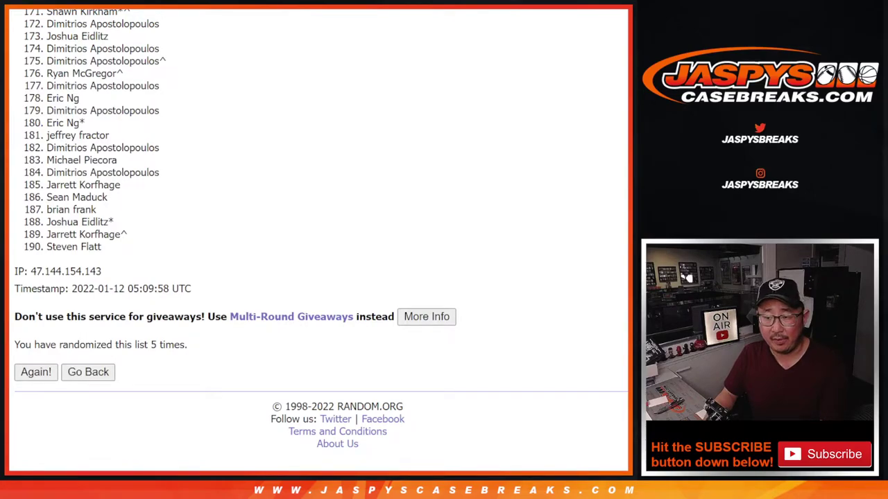
drag(622, 421, 613, 212)
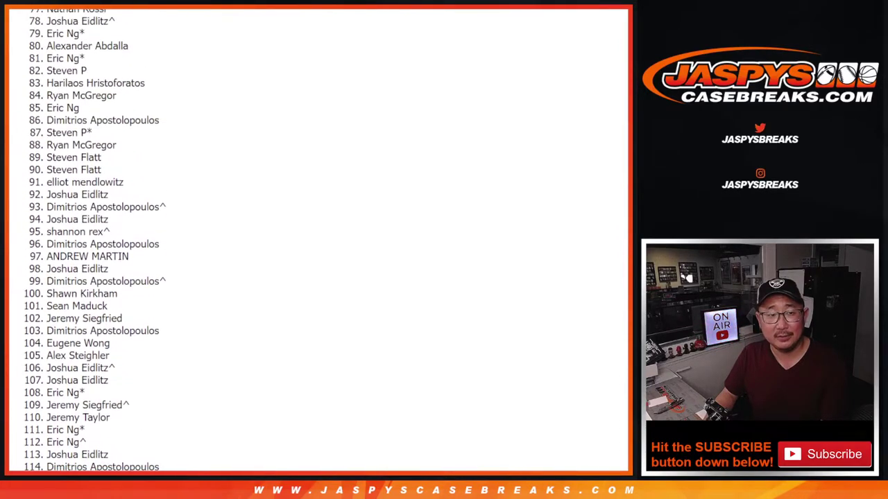
scroll(317, 239, up, 5)
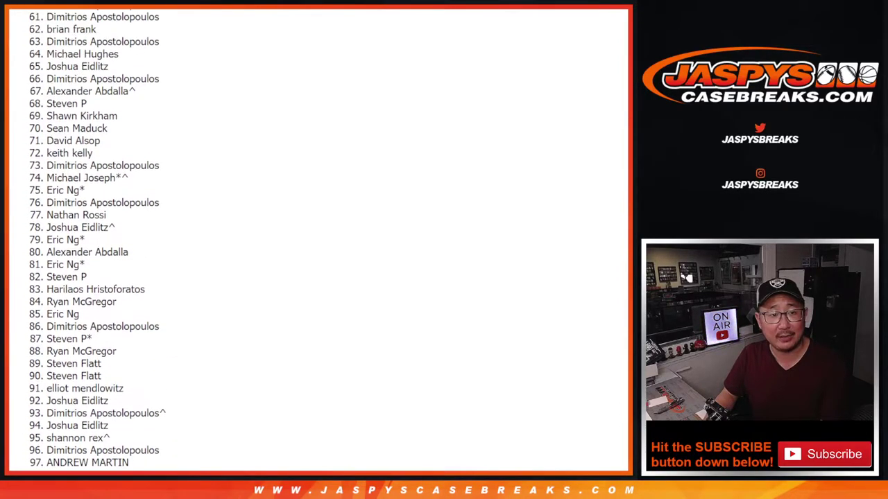
scroll(317, 239, up, 5)
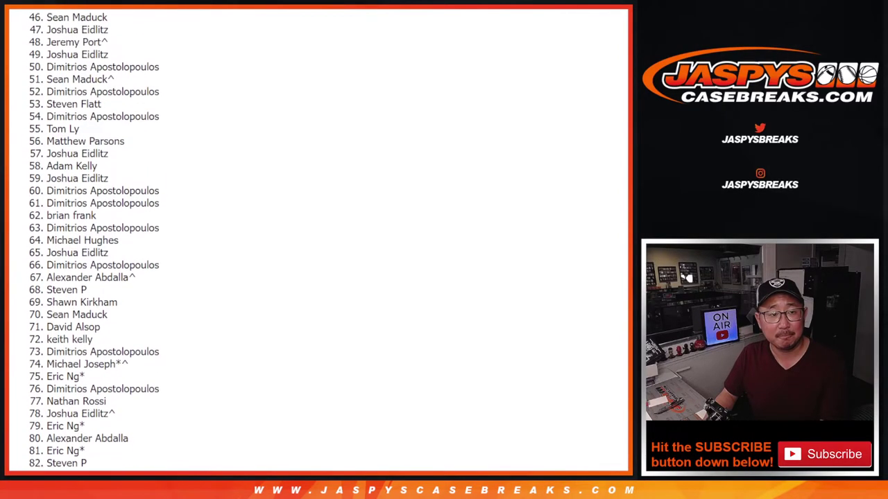
scroll(317, 240, up, 5)
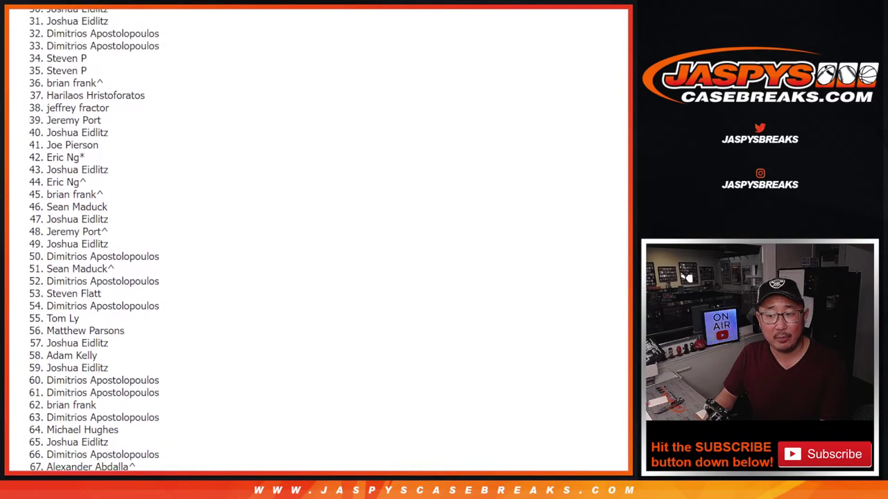
scroll(317, 239, up, 1)
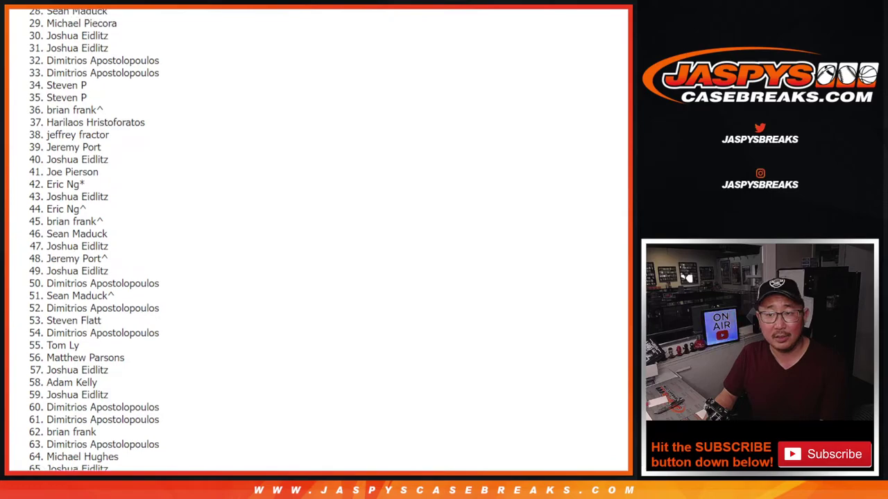
scroll(317, 240, up, 3)
scroll(317, 240, up, 3)
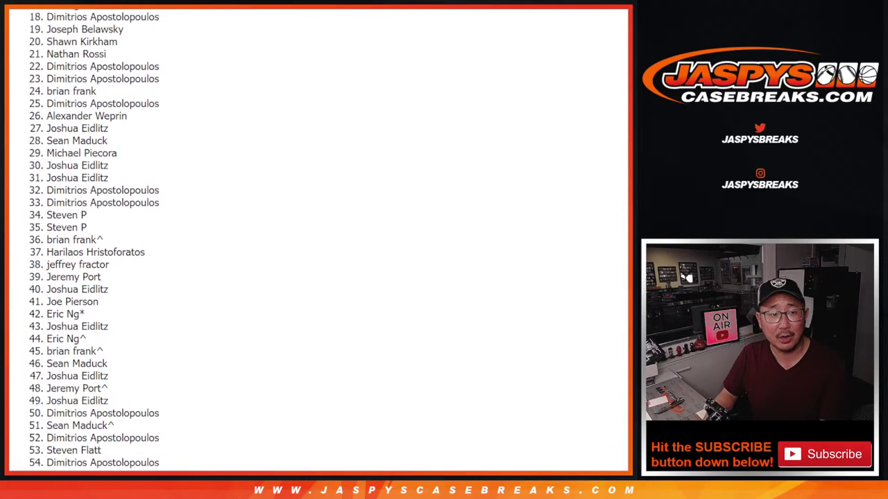
scroll(317, 239, up, 1)
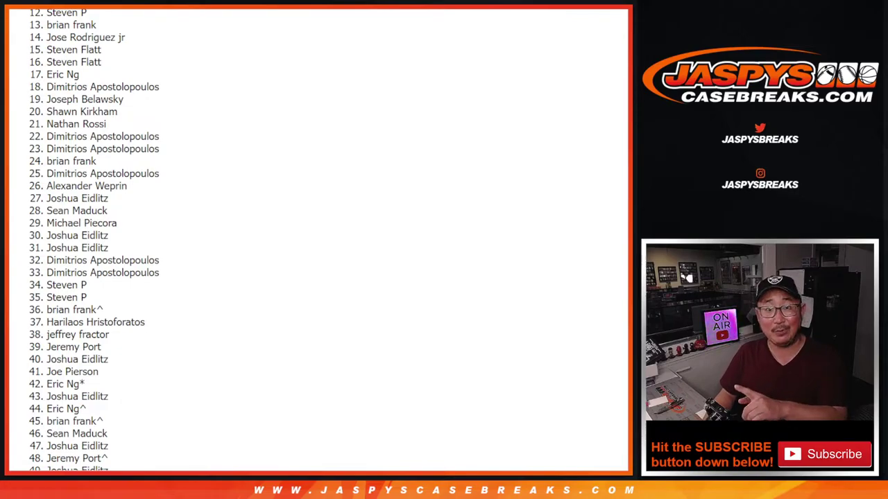
scroll(317, 239, up, 2)
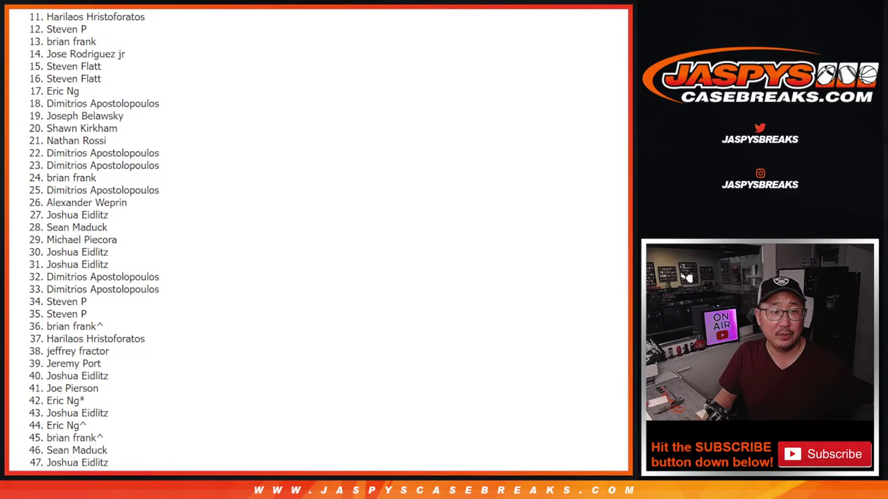
scroll(317, 239, up, 1)
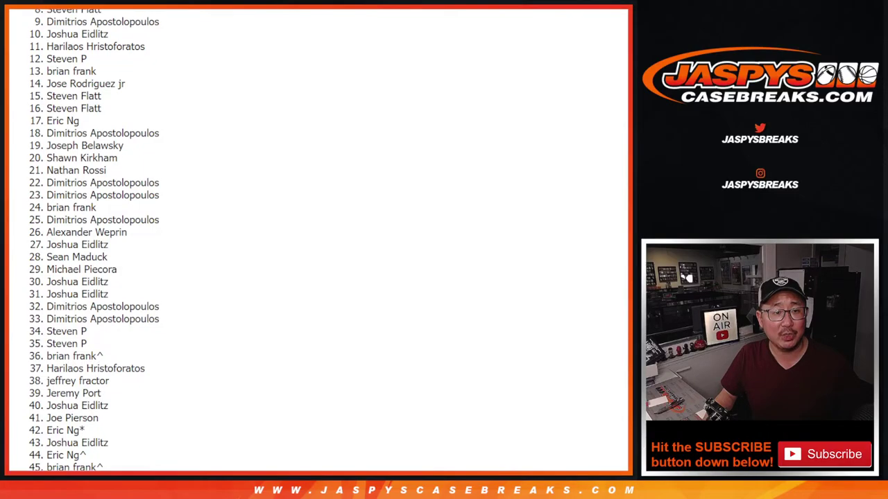
scroll(316, 239, up, 1)
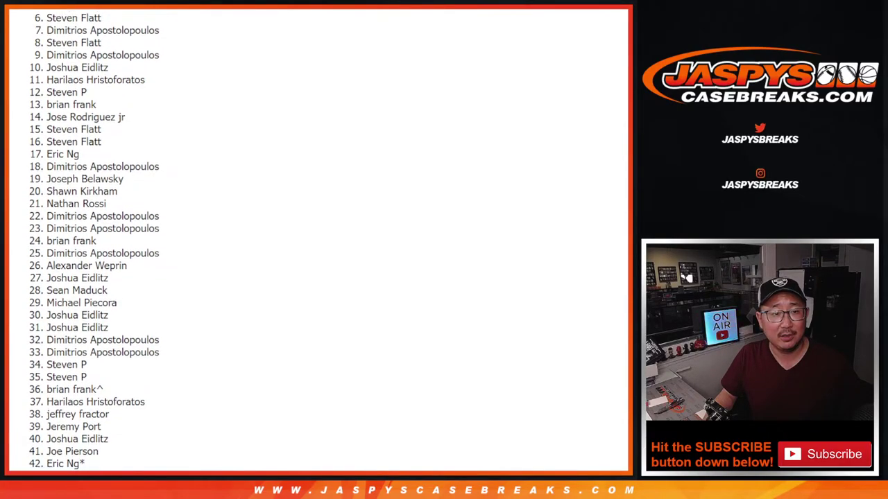
scroll(317, 240, up, 1)
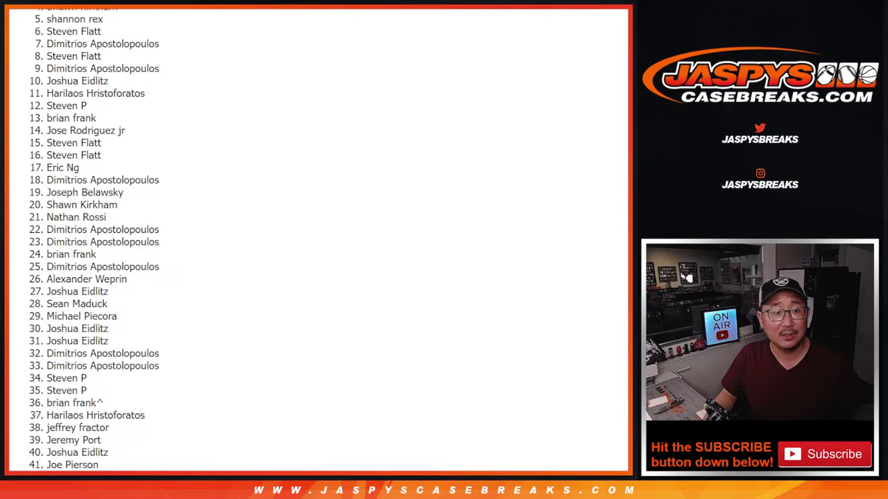
scroll(608, 75, up, 1)
scroll(317, 239, up, 3)
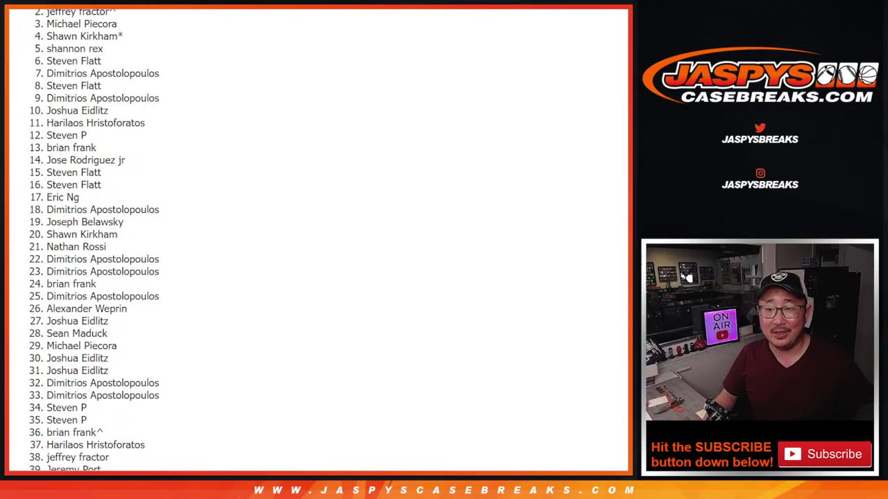
scroll(319, 239, up, 1)
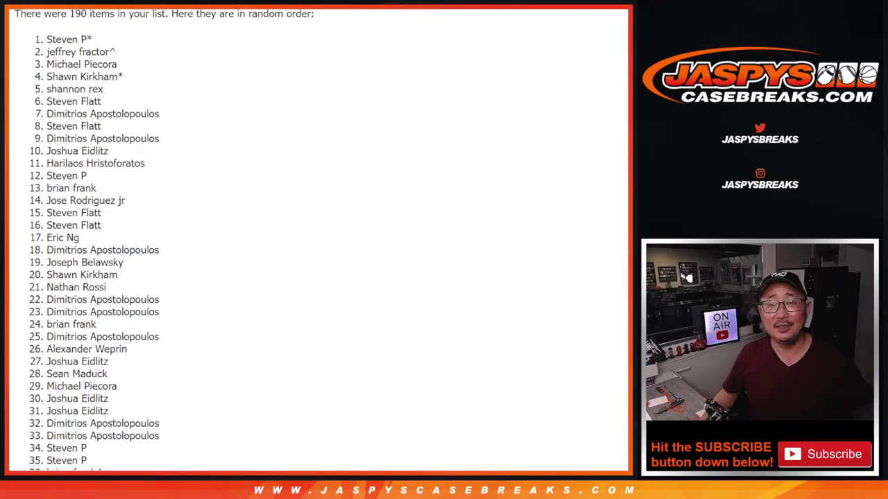
- Copy the shuffled list from RANDOM.ORG and paste it into column A of the promo sheet
drag(49, 33, 389, 434)
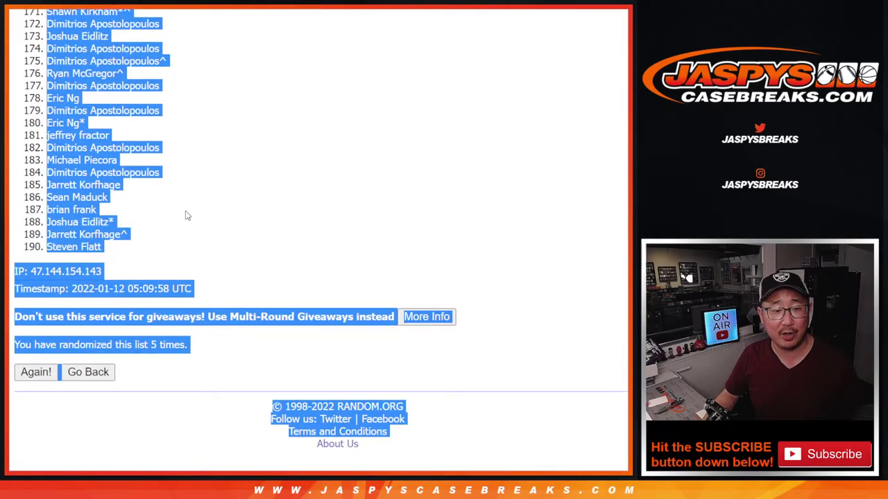
scroll(153, 222, up, 20)
scroll(151, 215, up, 12)
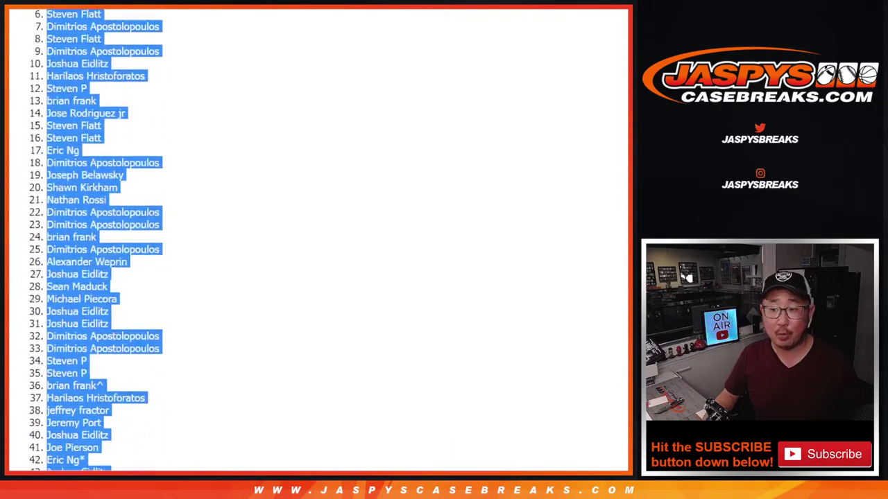
click(154, 212)
drag(48, 192, 102, 247)
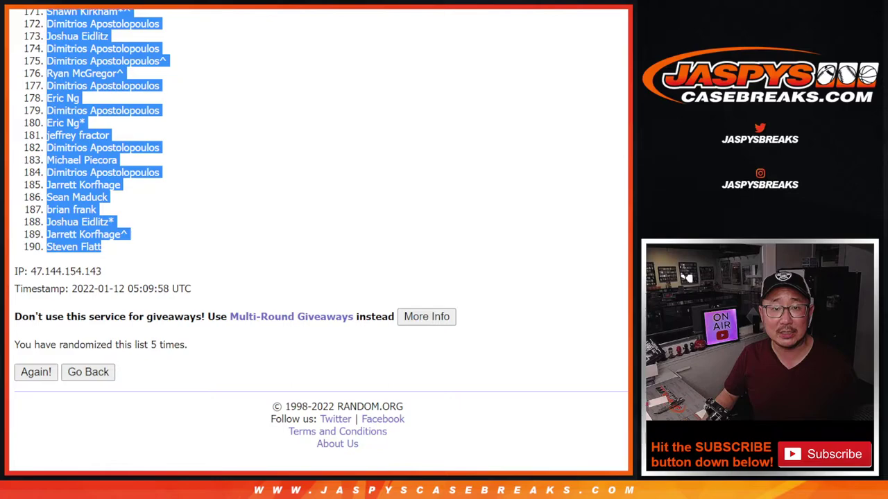
key(ctrl+Tab)
key(ctrl+v)
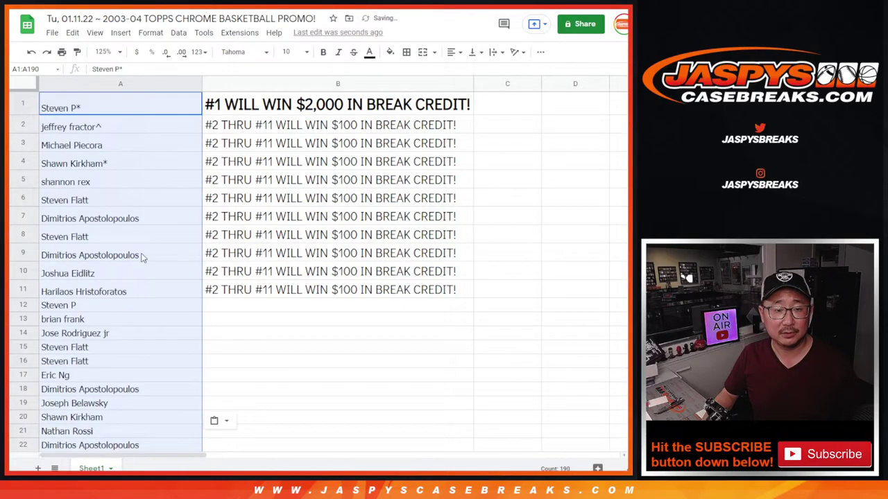
- Set A1:A11 to Didact Gothic size 18, widen column A, and bold the first-place name in A1
shift+click(136, 295)
click(266, 52)
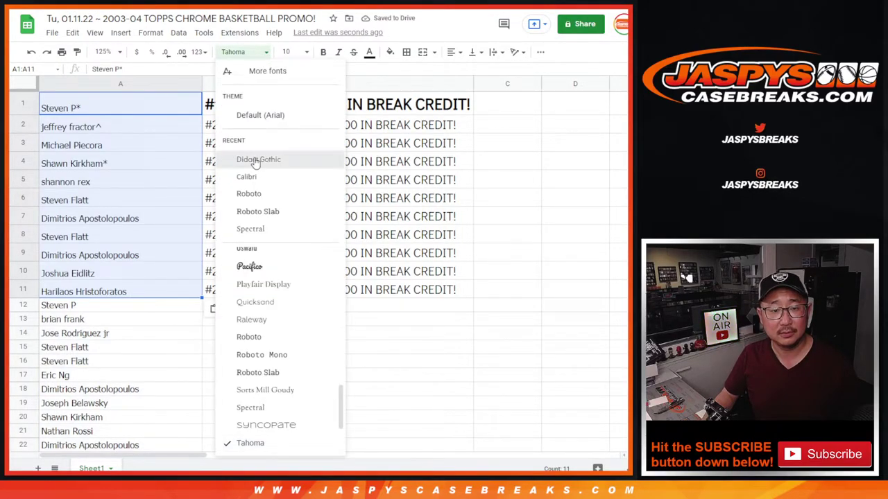
click(254, 158)
click(291, 52)
click(288, 209)
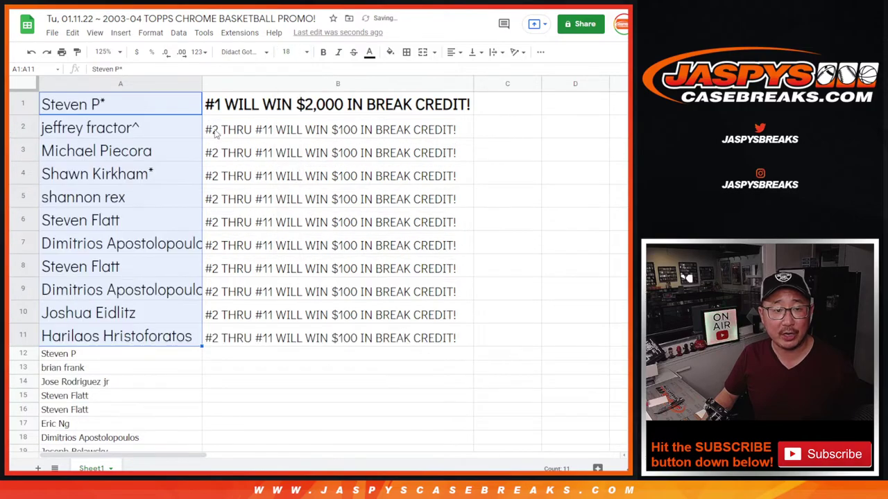
drag(201, 82, 213, 82)
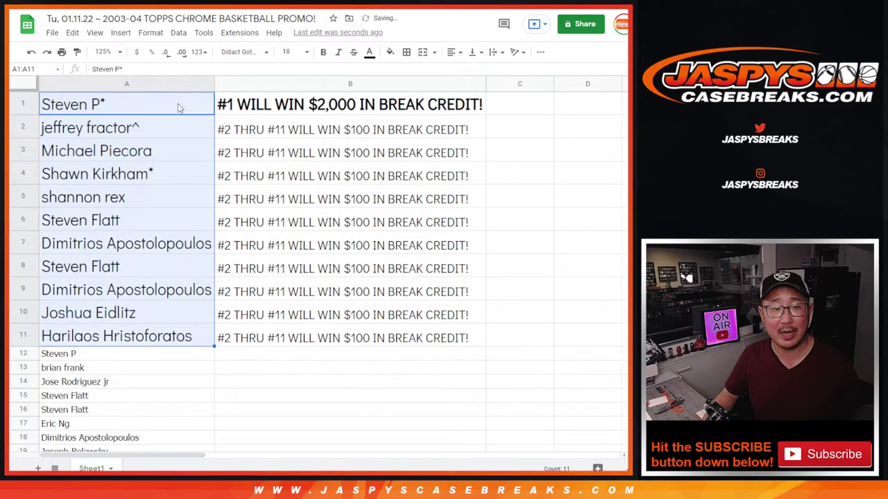
click(103, 104)
key(ctrl+b)
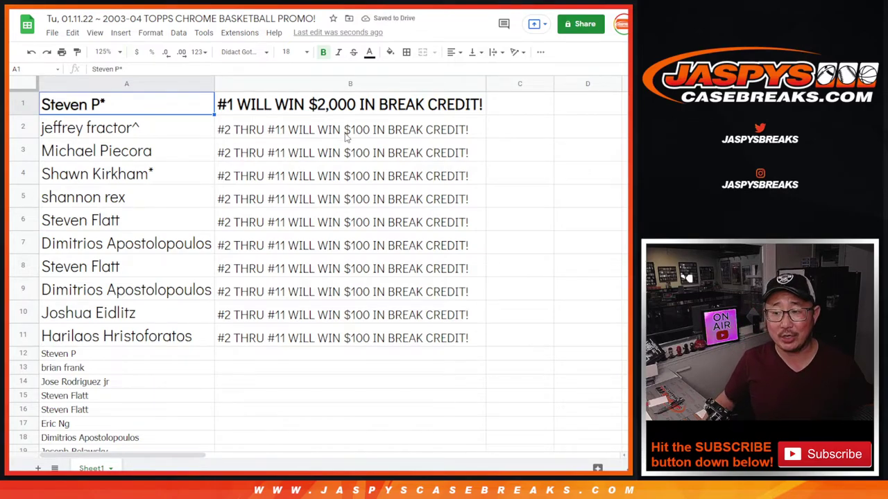
click(187, 133)
shift+click(187, 340)
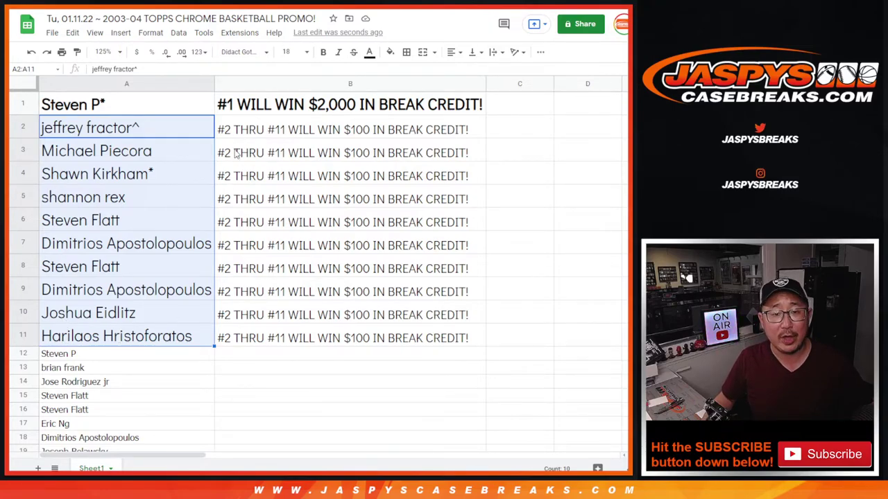
shift+click(316, 345)
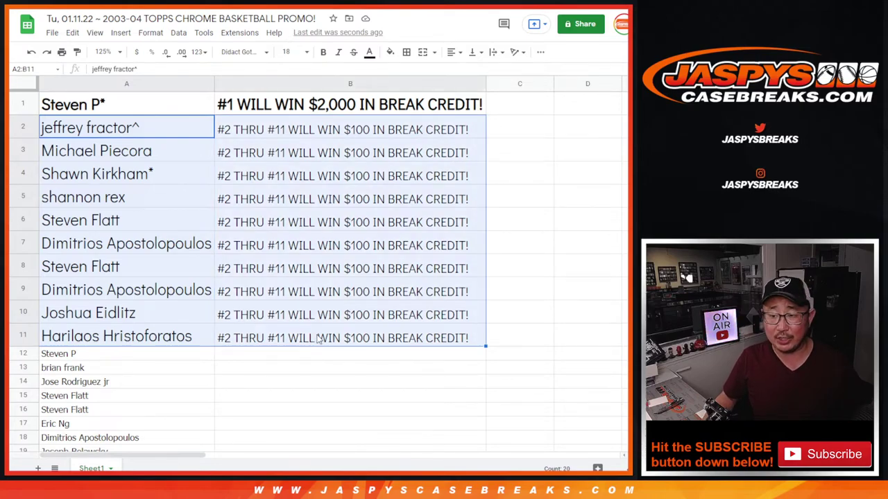